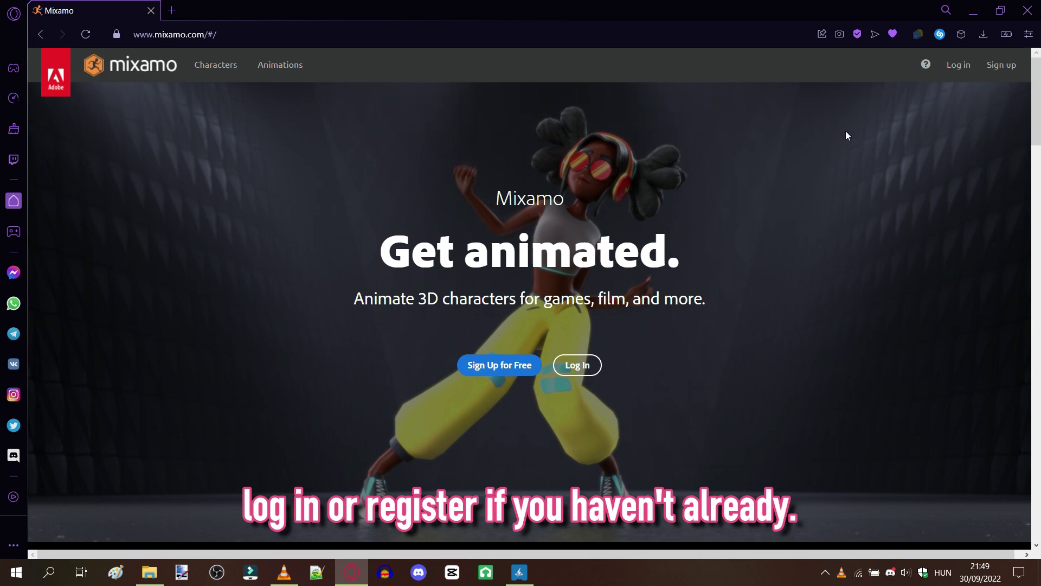
Log in to Mixamo and upload the female body as a new character, accepting its auto-rigged result.
click(965, 67)
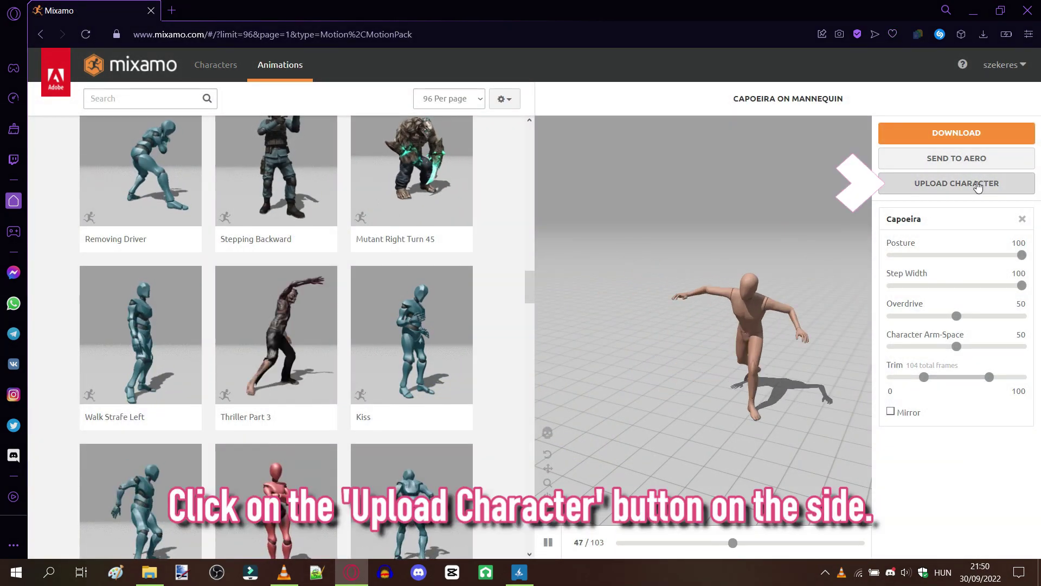
click(973, 187)
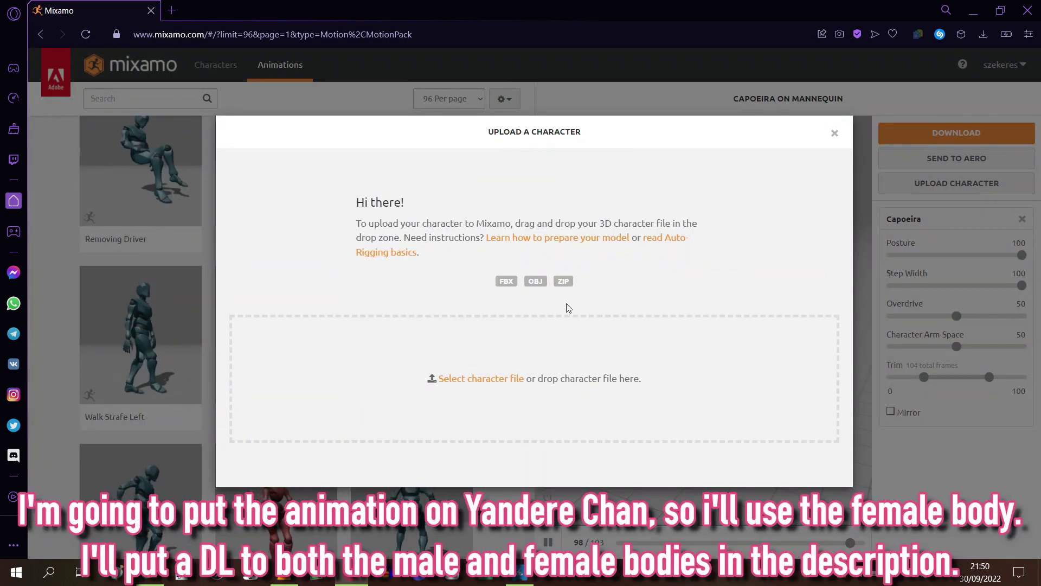
drag(307, 529, 487, 378)
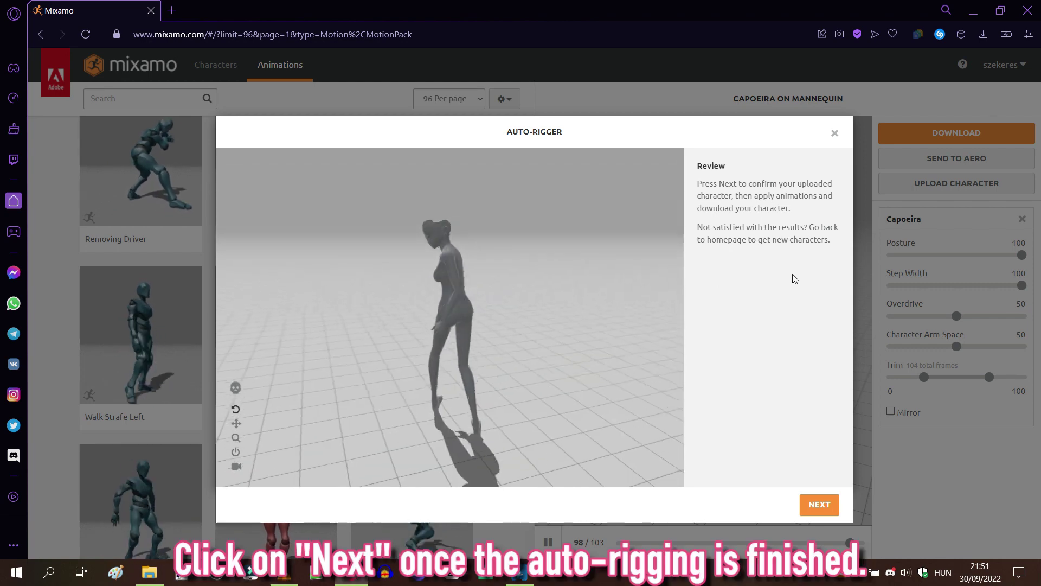
click(819, 510)
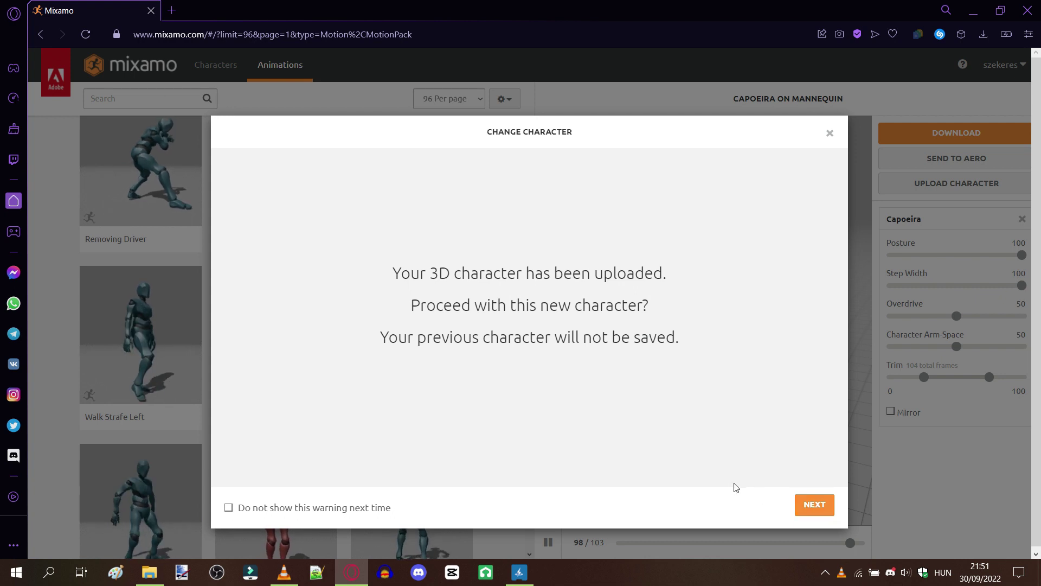
click(802, 509)
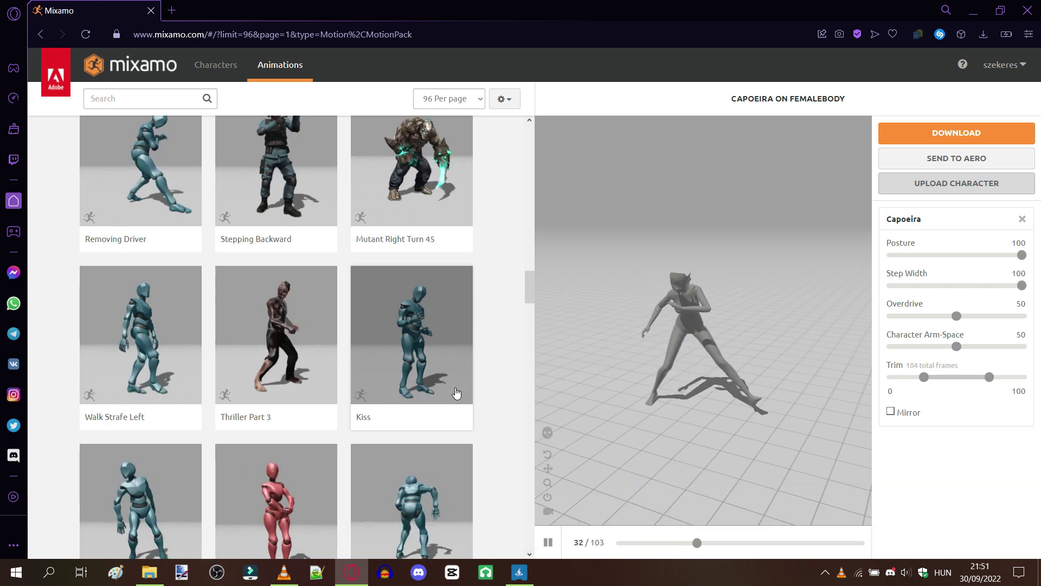
Apply the Angry animation to the uploaded character and download it as FBX for Unity, Without Skin, with keyframe reduction none.
click(302, 496)
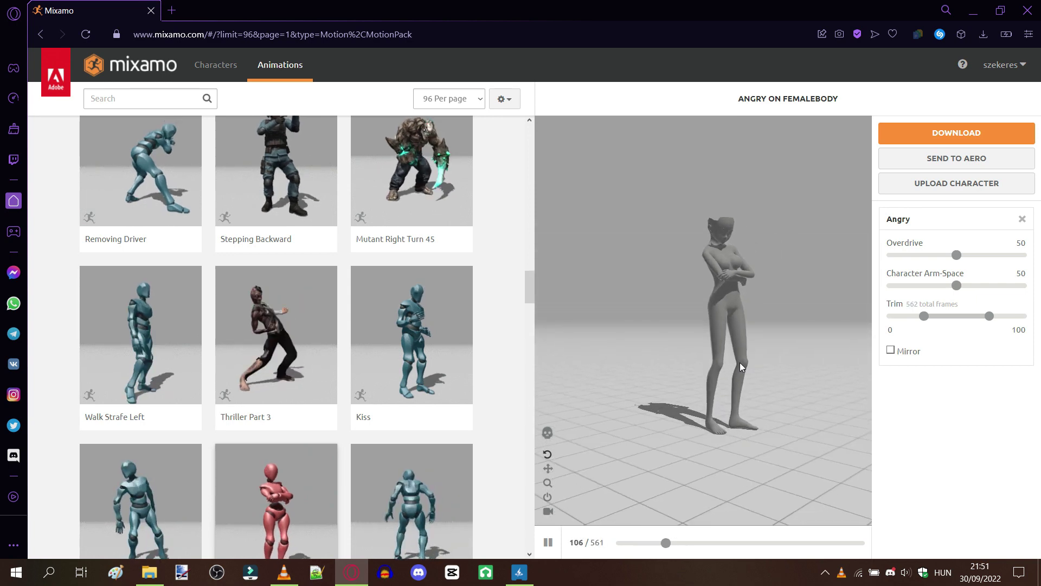
drag(696, 376, 653, 379)
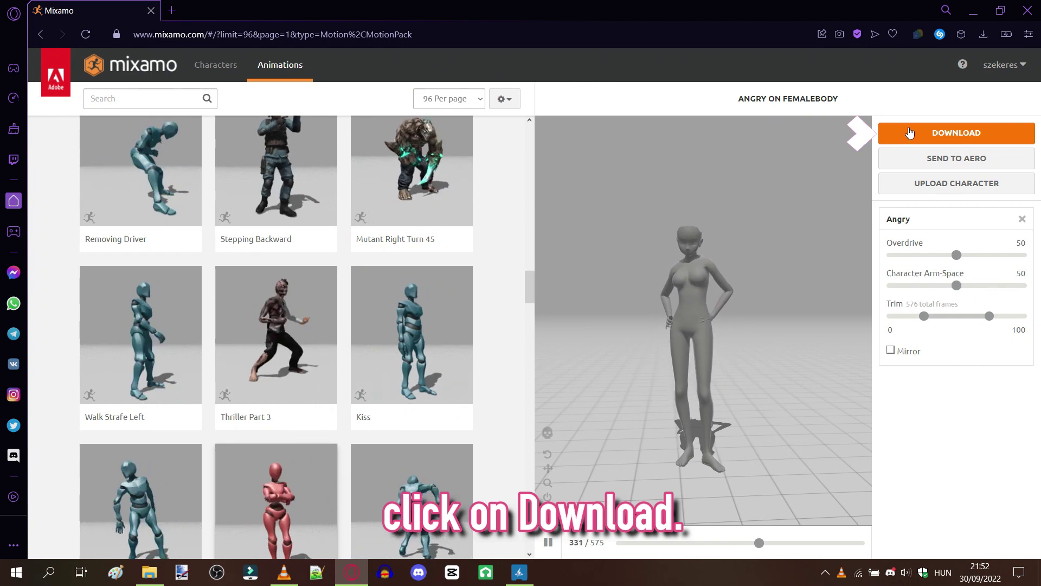
click(889, 134)
click(318, 187)
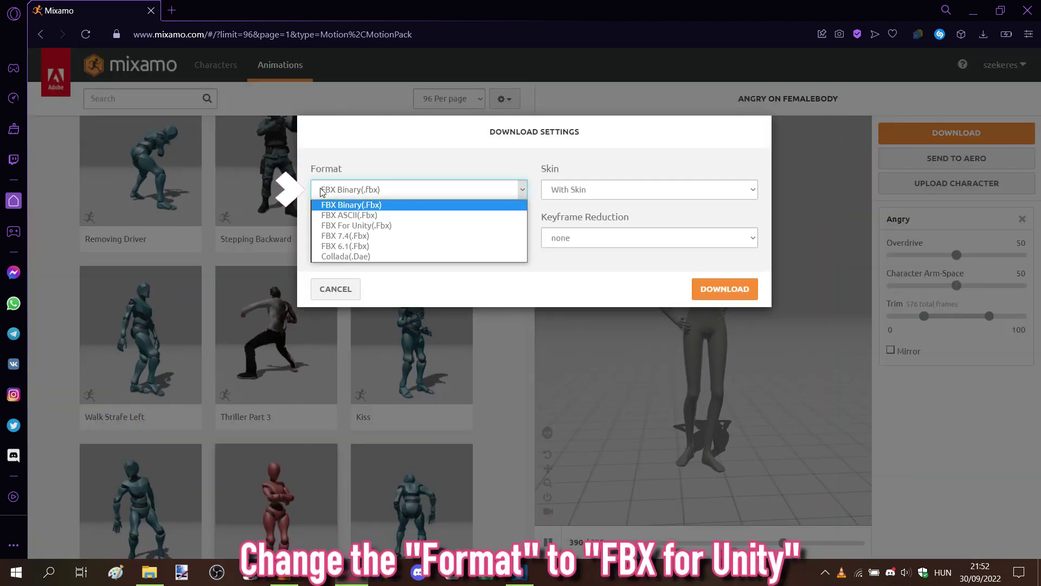
click(351, 228)
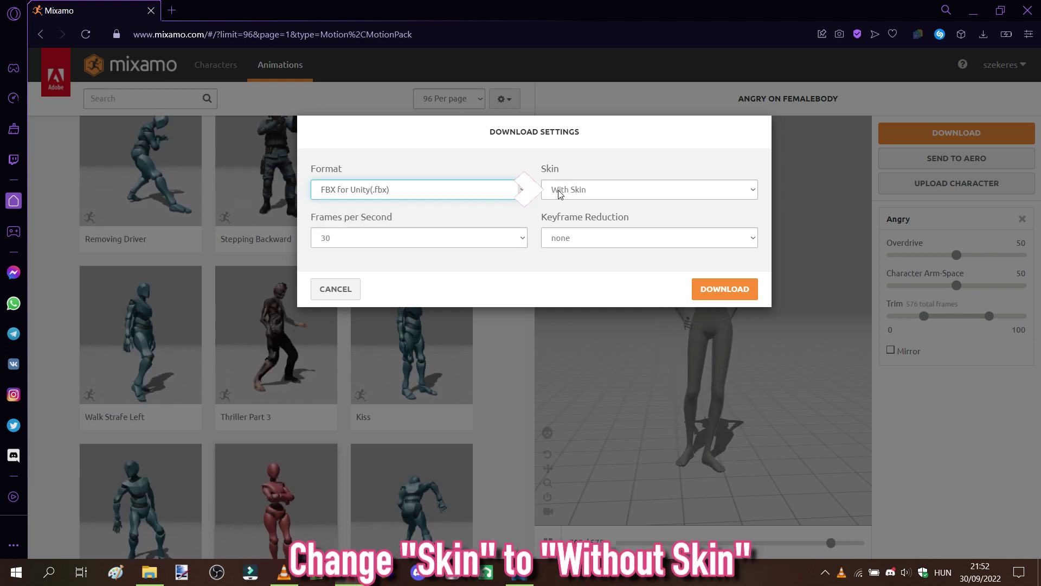
click(579, 194)
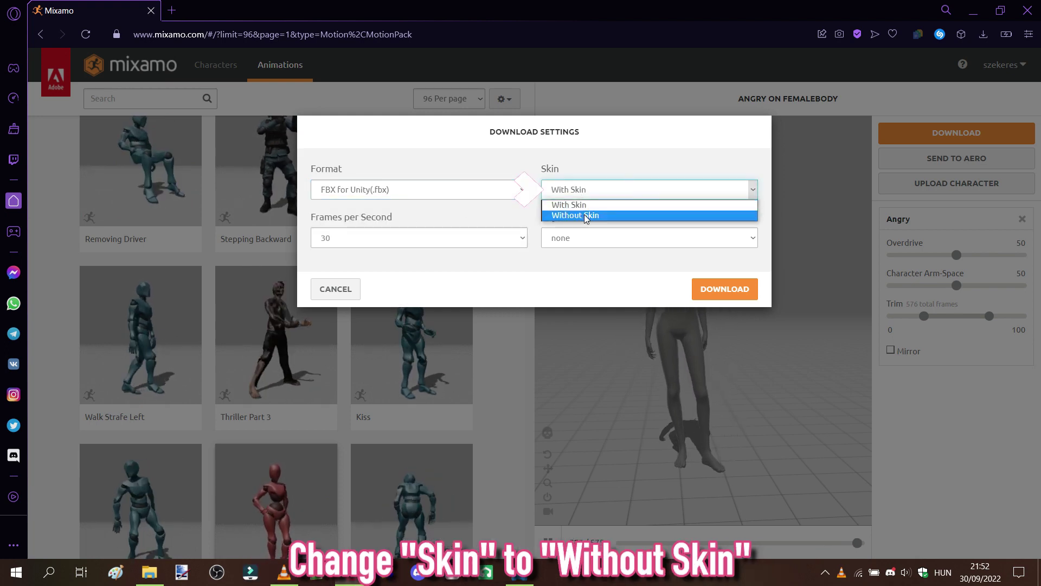
click(585, 216)
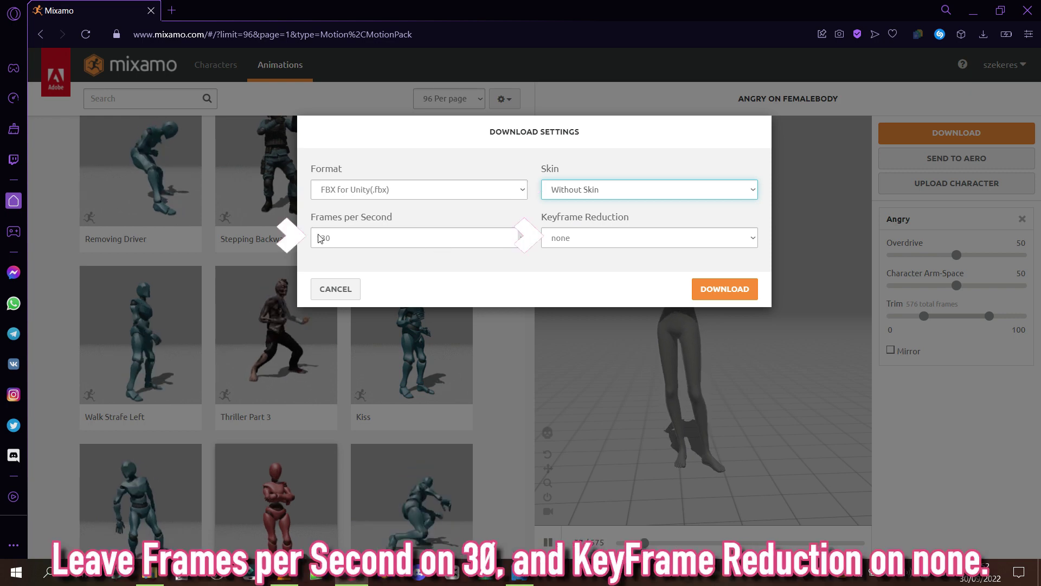
click(567, 242)
click(569, 245)
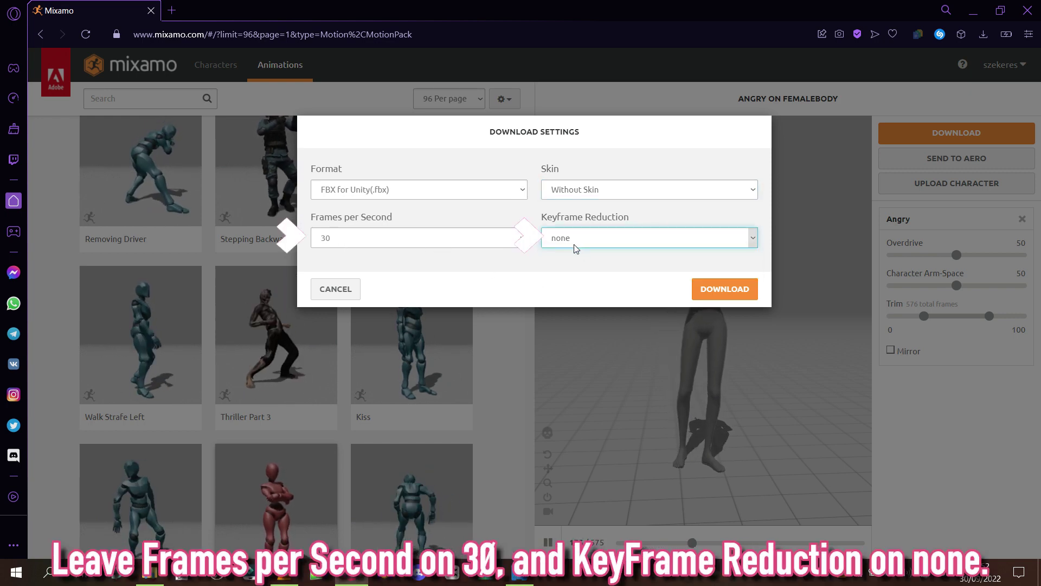
click(711, 291)
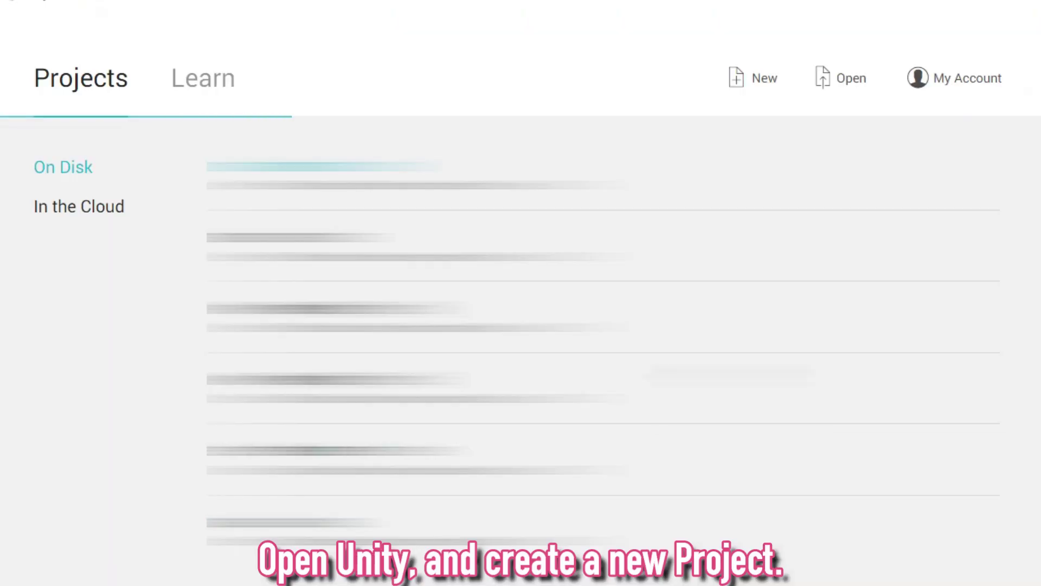
Switch to Unity and create a new 3D project named "animation-bundle tutorial".
click(761, 82)
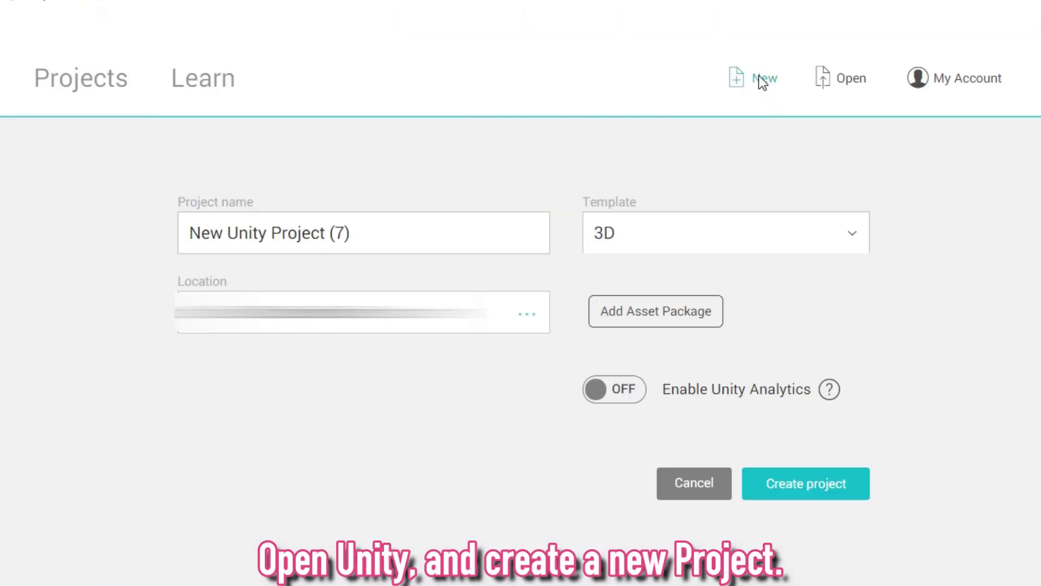
drag(367, 230, 131, 209)
text(animat)
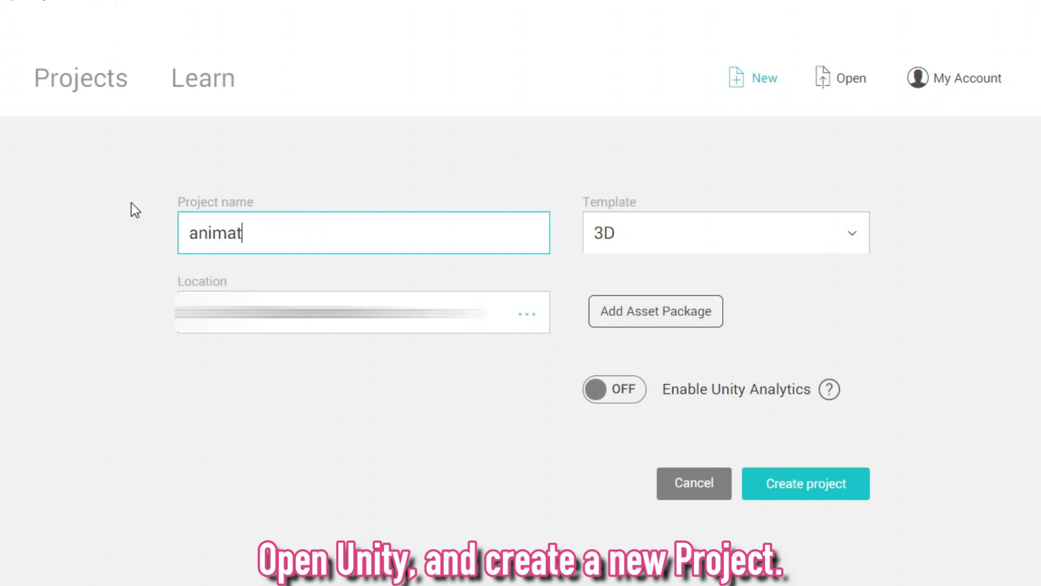
text(ion-bundle )
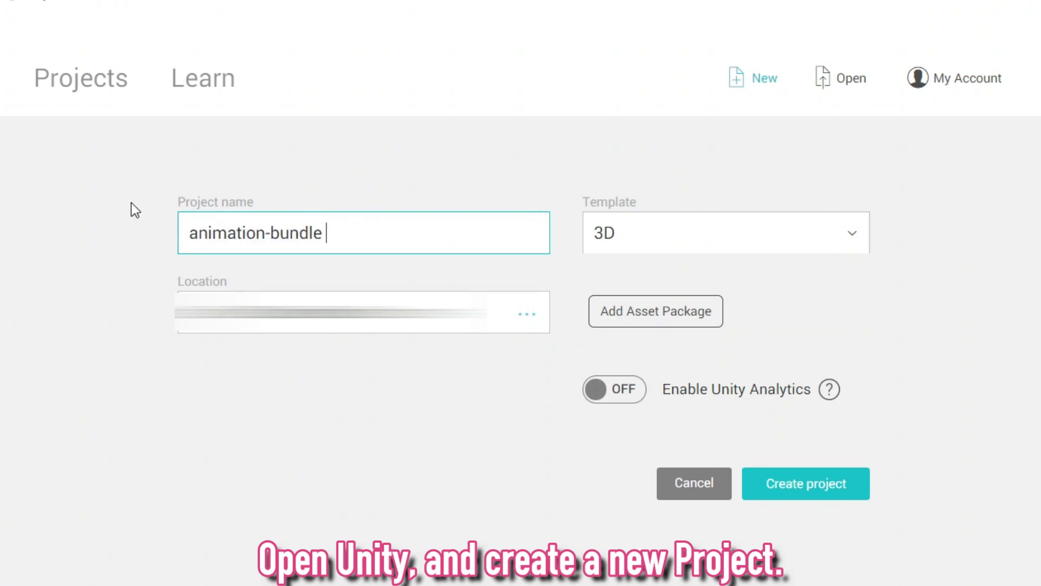
text(tutorial)
click(131, 201)
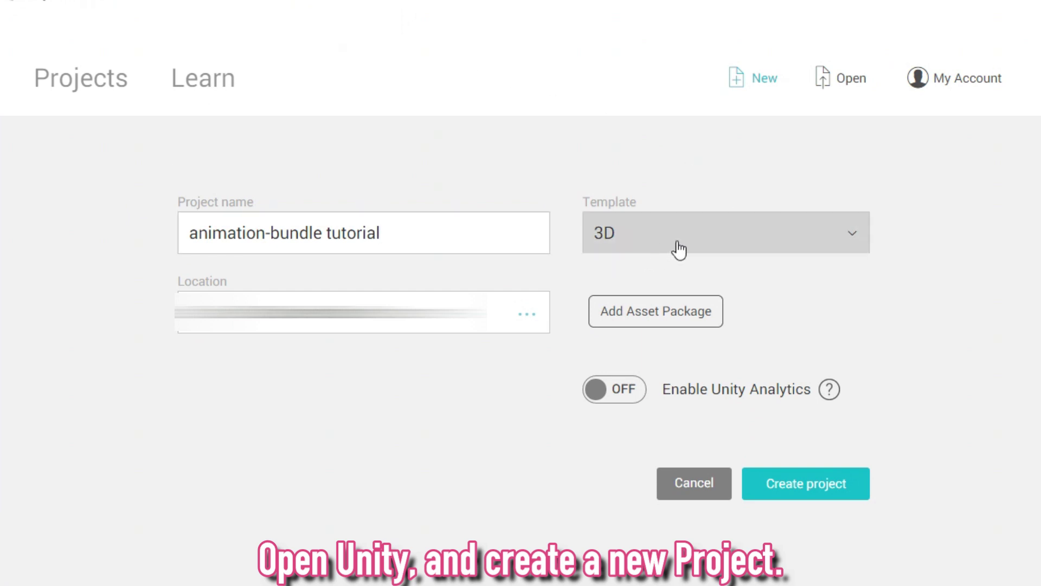
click(775, 492)
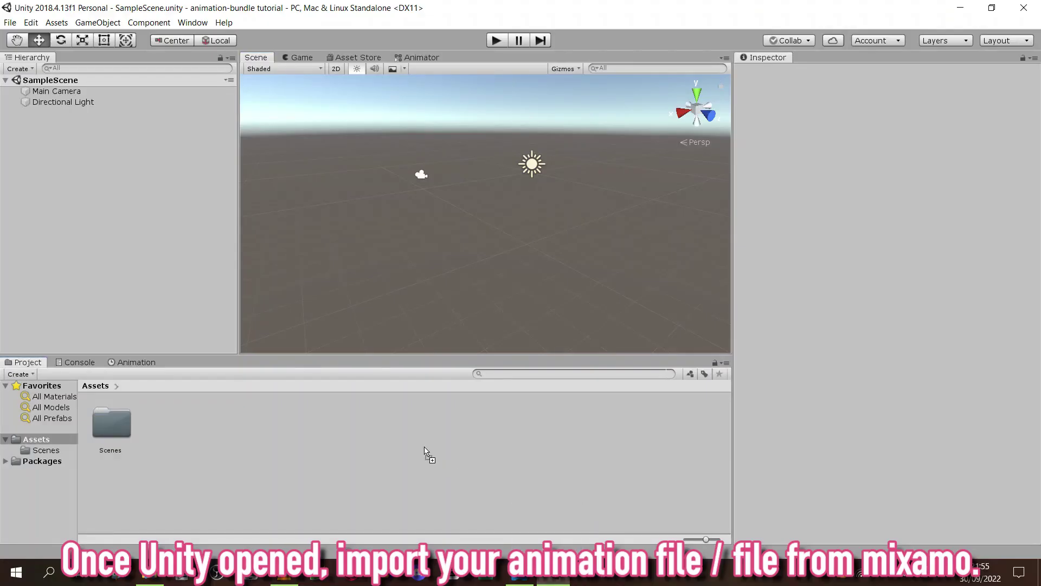
drag(425, 448, 424, 446)
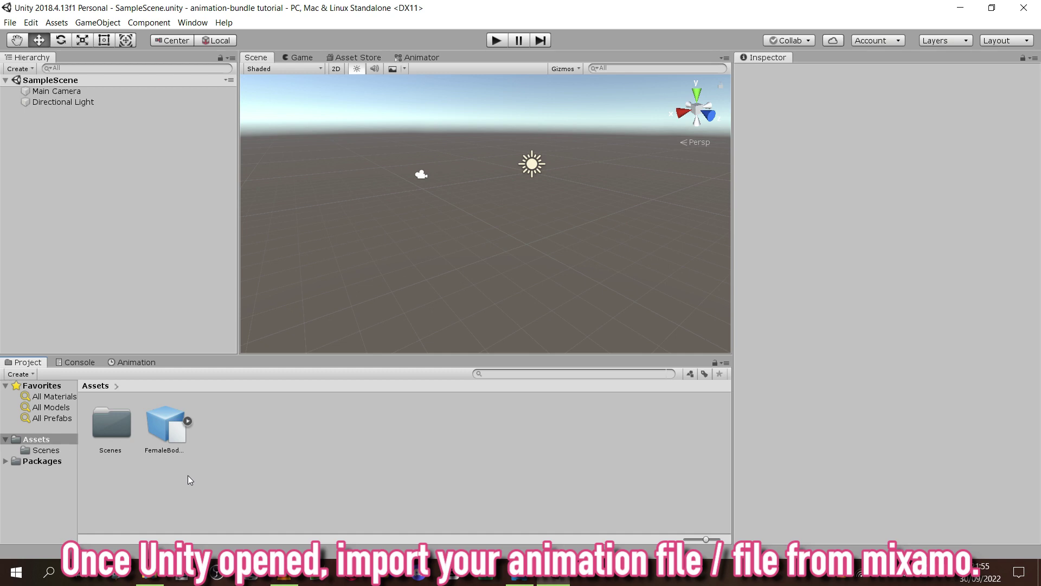
ctrl+scroll(191, 478, up, 3)
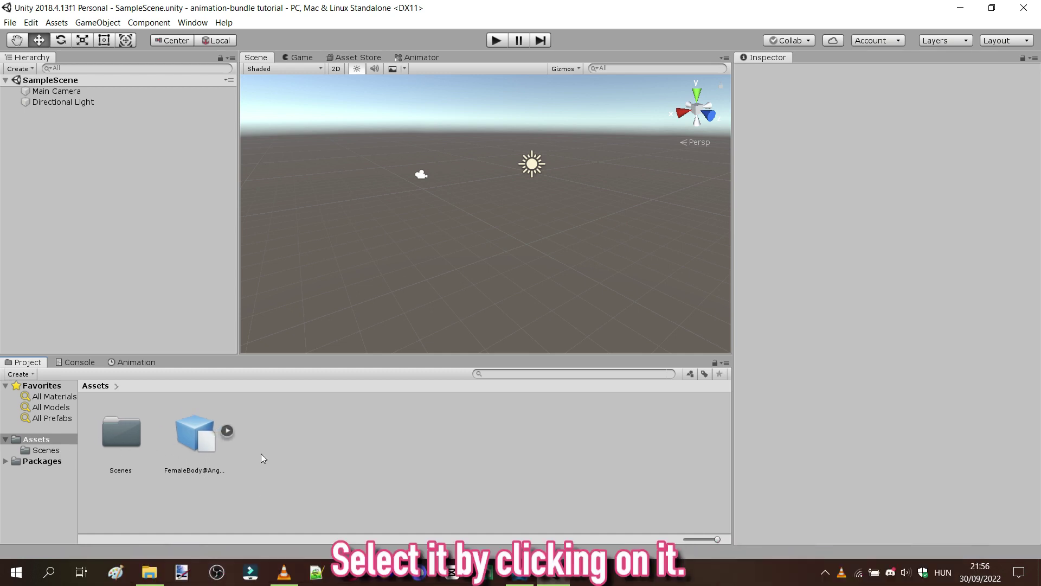
Rename the Angry clip of the FemaleBody@Angry asset to f02_tutorialIdle_00 and apply the import settings.
click(222, 444)
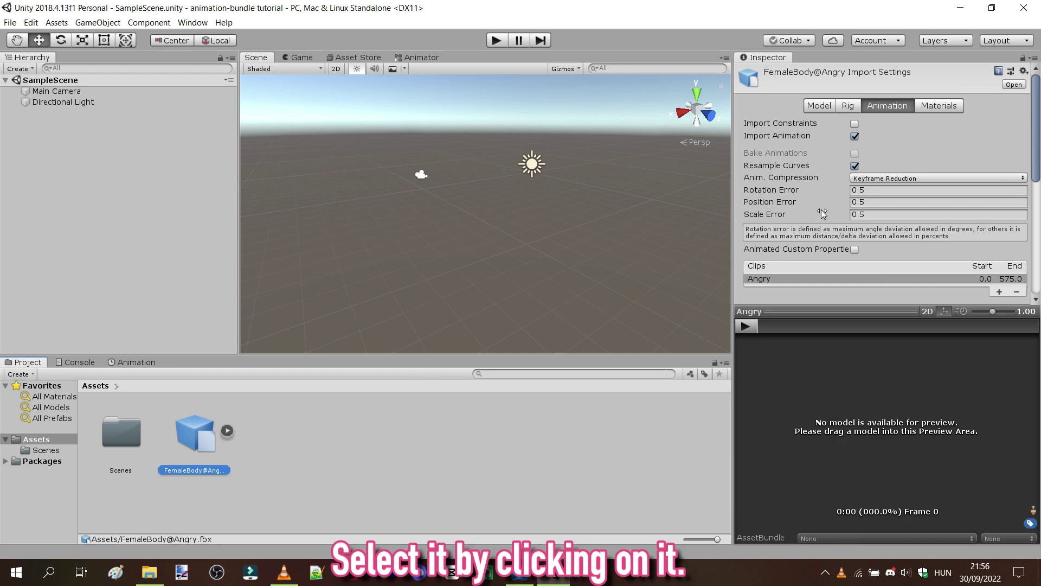
drag(1038, 169, 1038, 224)
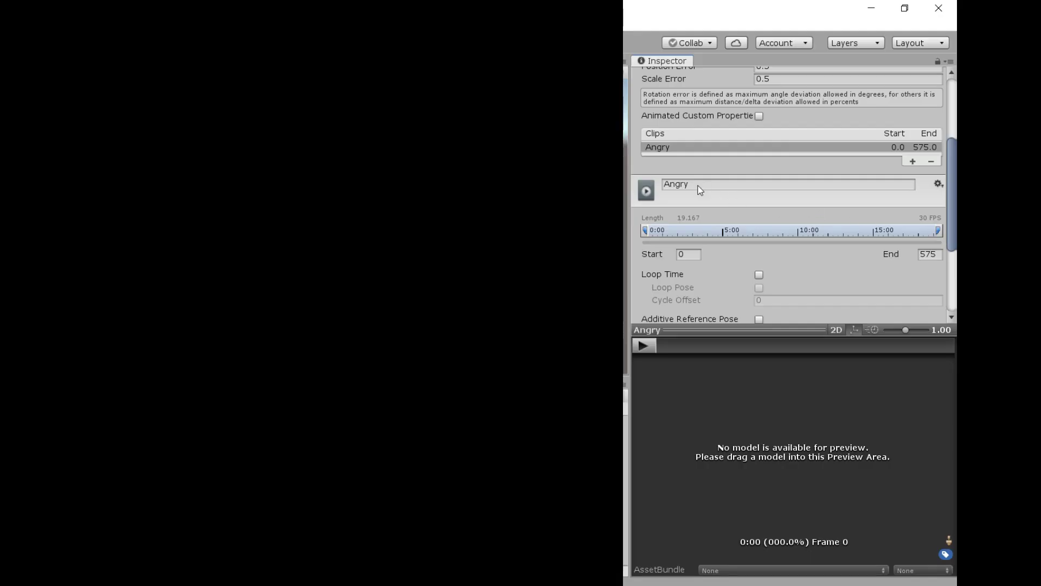
click(797, 174)
text(f02_tutorialIdle_00)
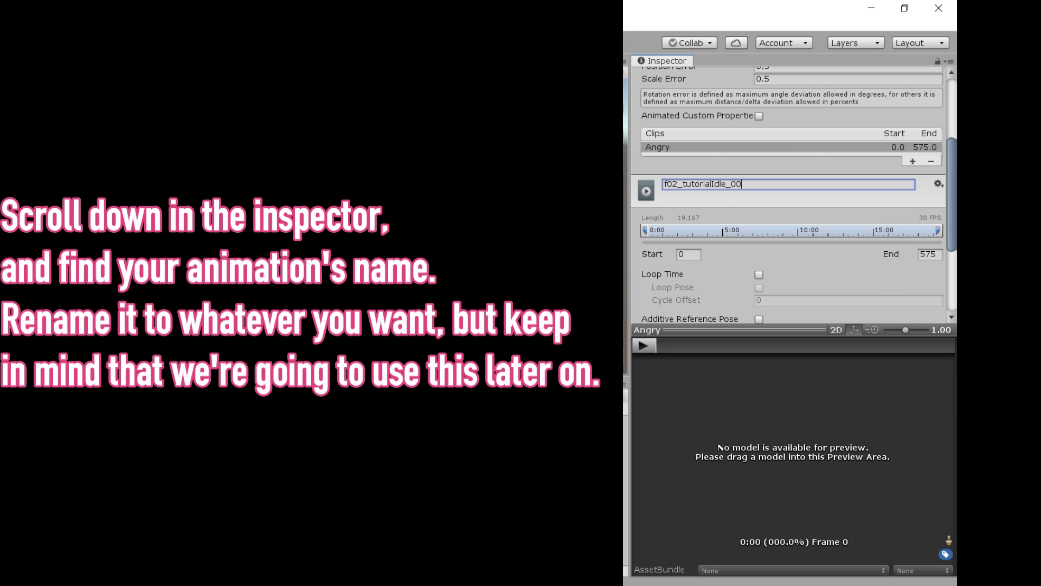
key(Return)
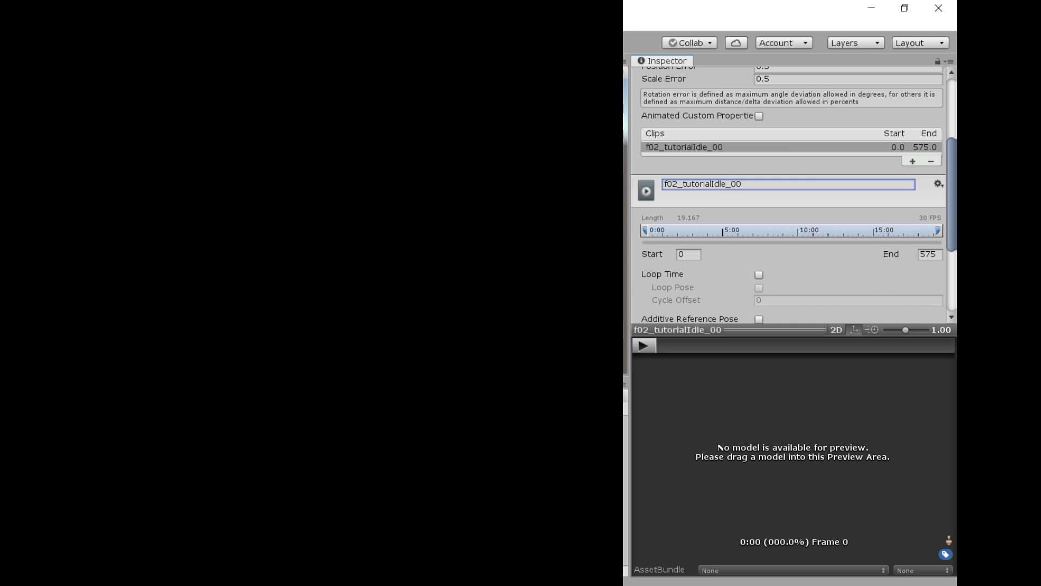
drag(953, 206, 950, 291)
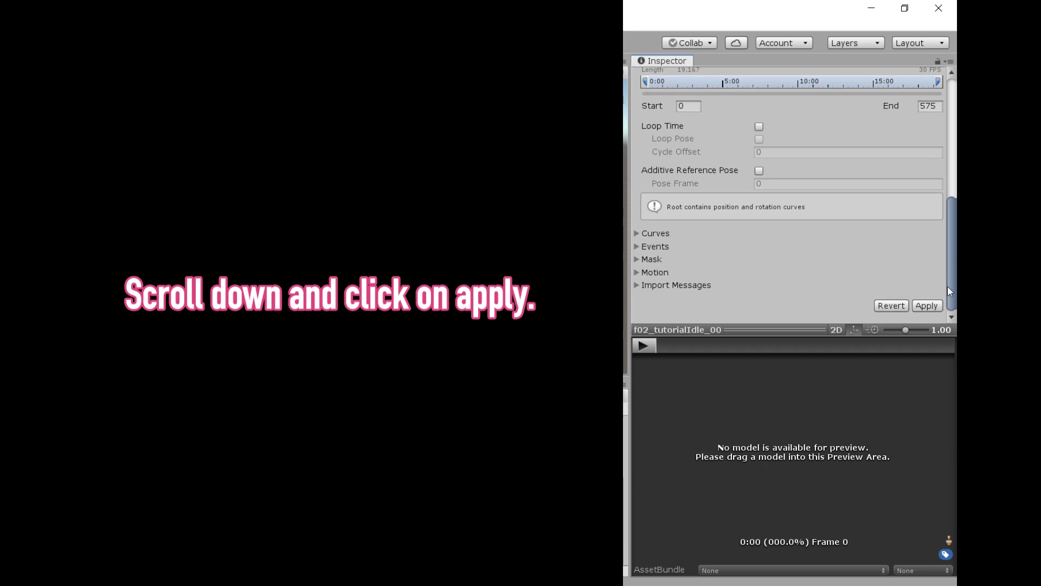
click(924, 307)
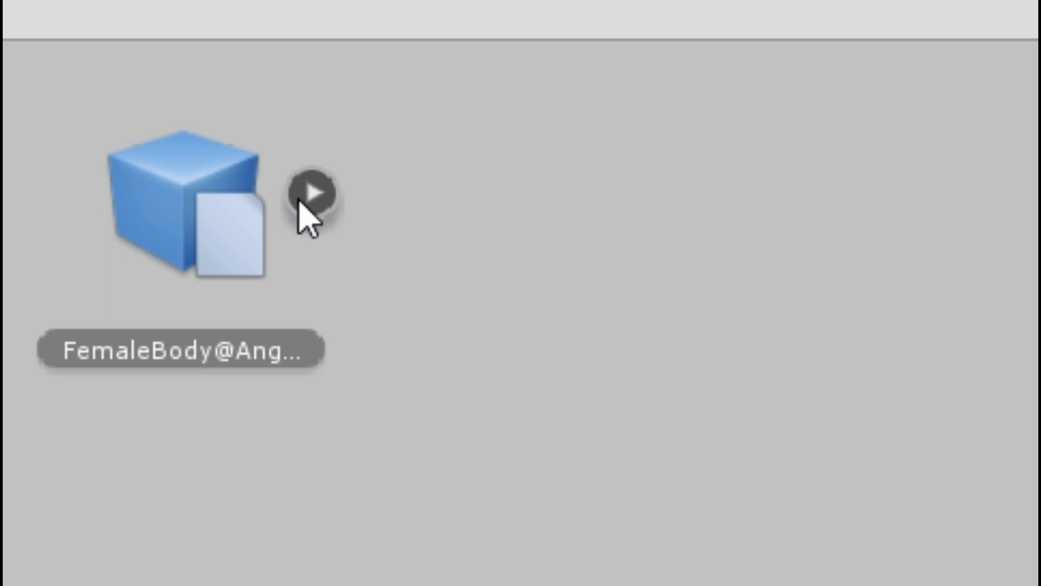
Expand the FemaleBody@Angry asset and duplicate its f02_tutorialIdle_00 clip as a standalone animation in Assets.
click(407, 365)
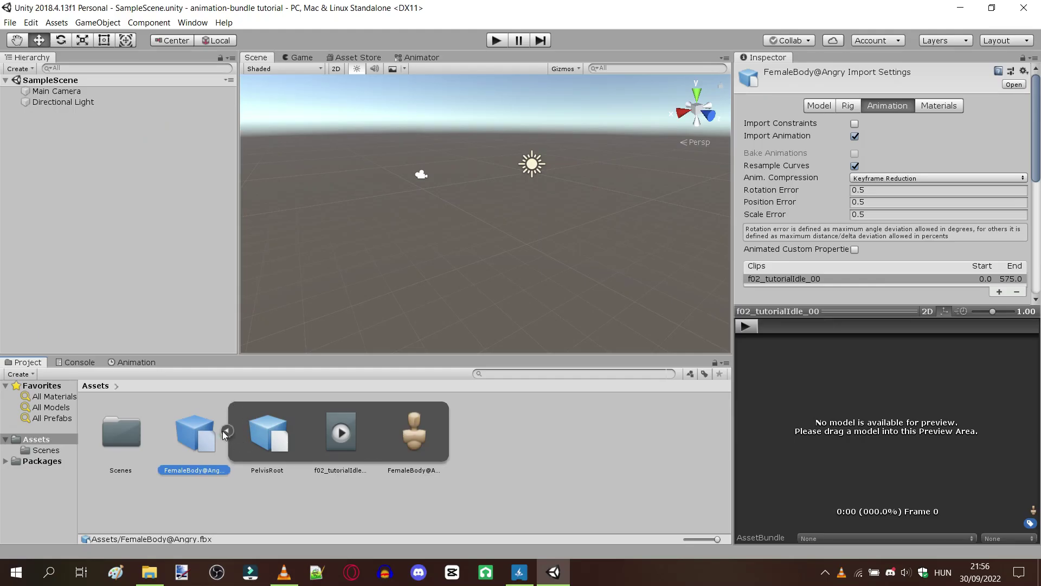
click(344, 438)
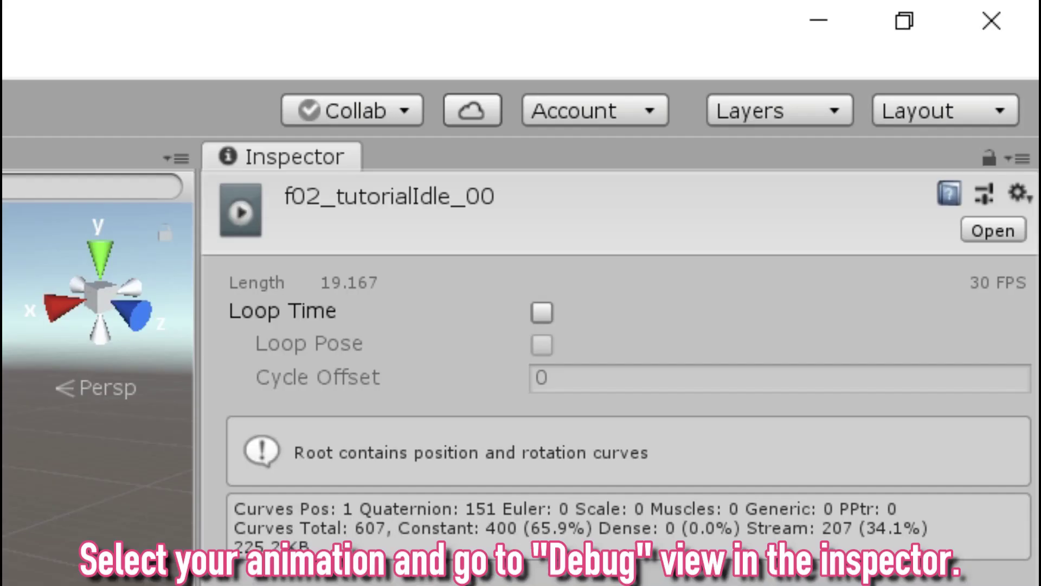
In the inspector's Debug view, enable Legacy and set Wrap Mode to Loop for the standalone f02_tutorialIdle_00 clip, and return to Normal view.
click(1034, 57)
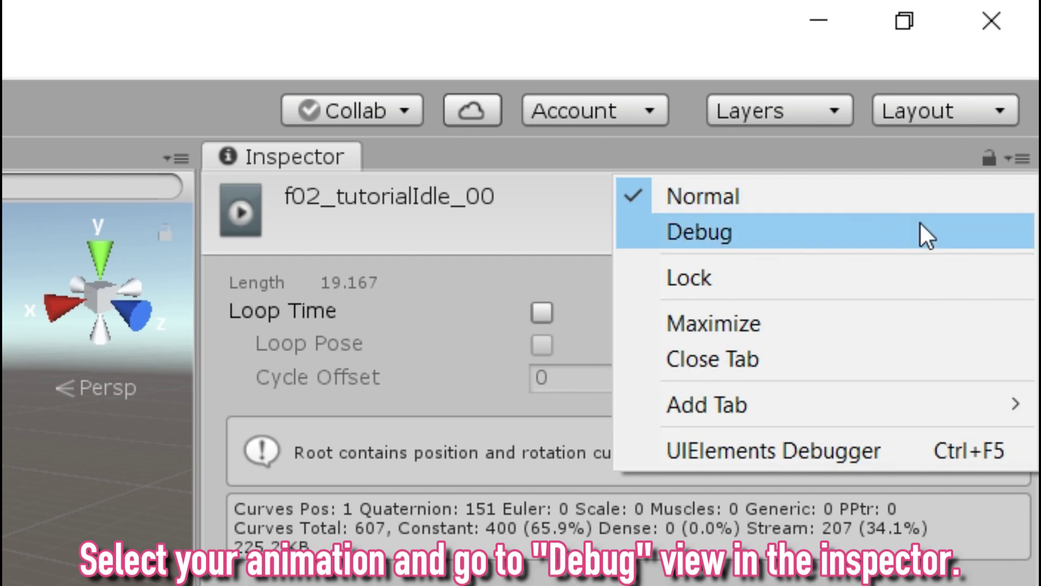
click(772, 242)
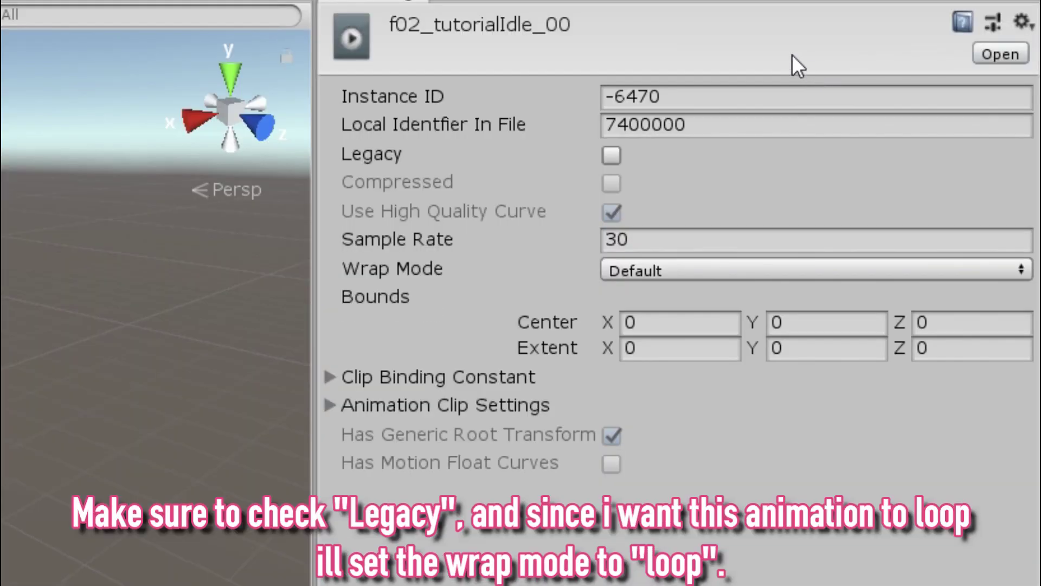
click(609, 156)
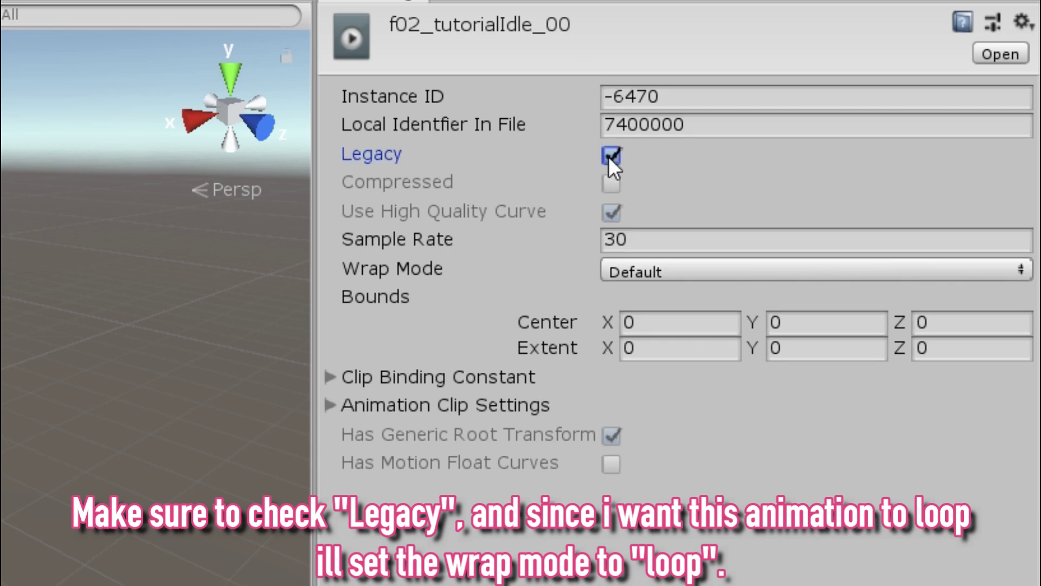
click(619, 277)
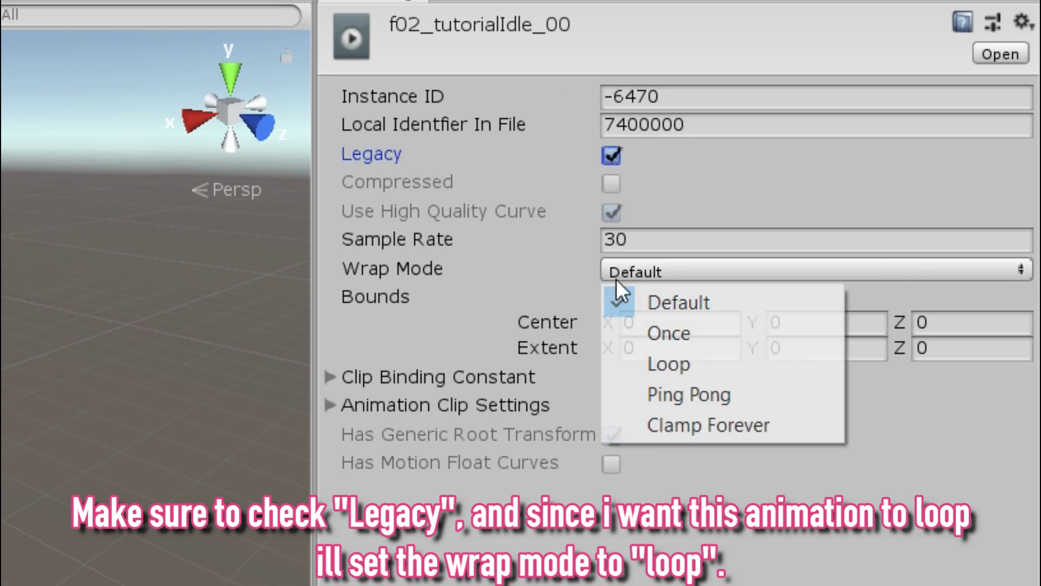
click(632, 363)
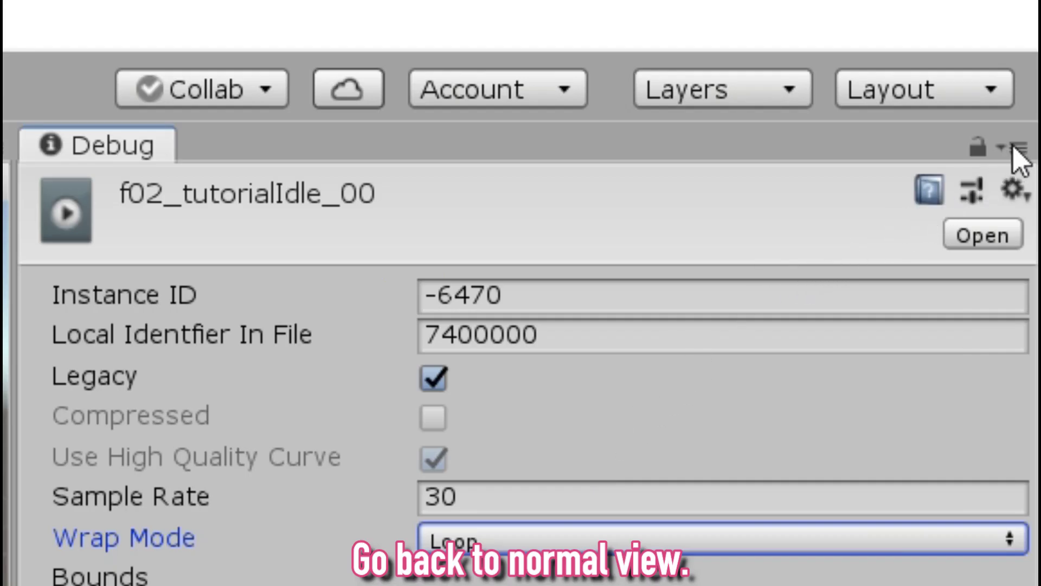
click(1015, 146)
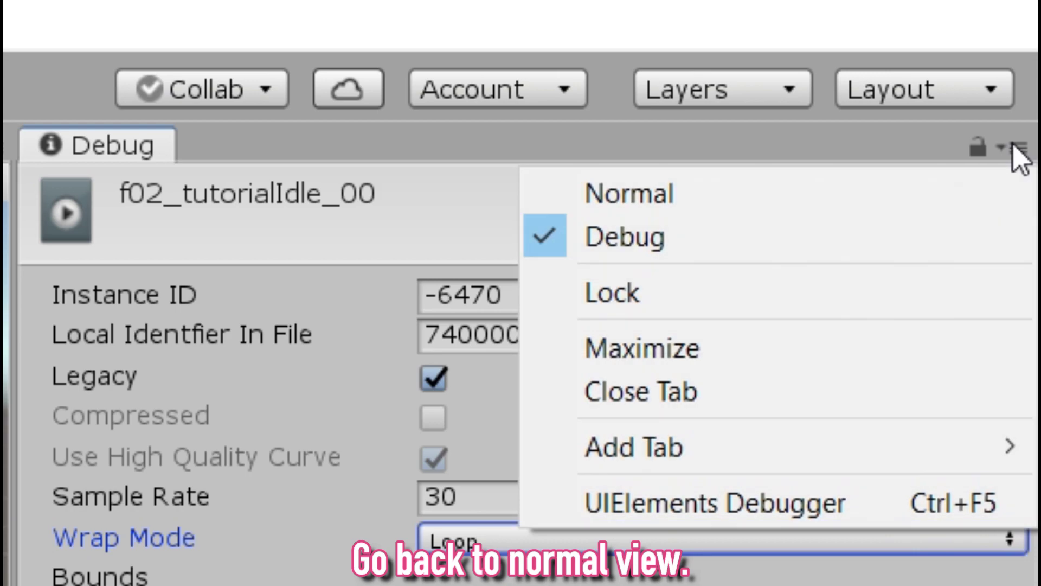
click(1003, 202)
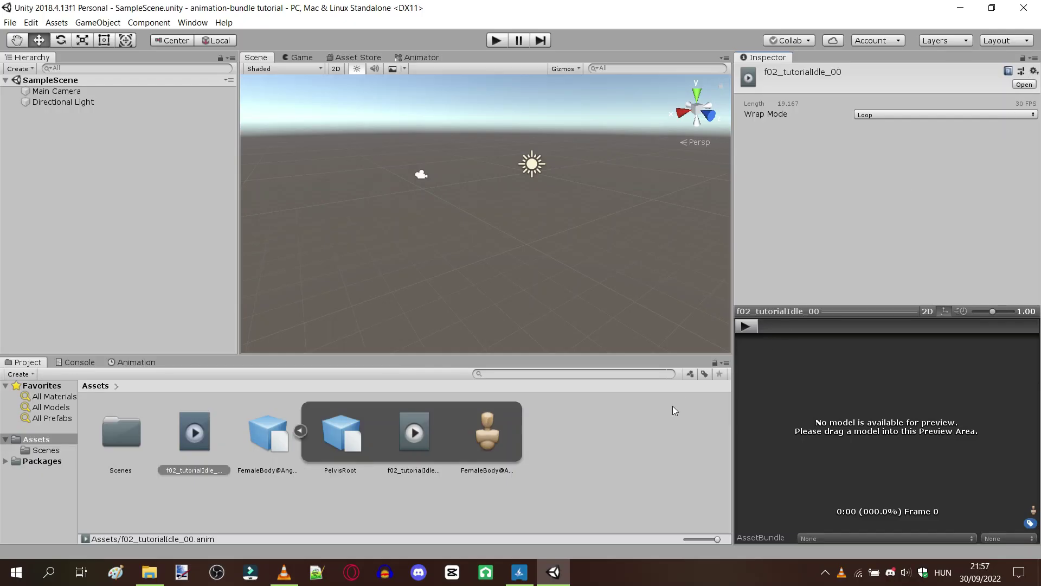
Collapse the FemaleBody@Angry asset, create a TutorialAnimation folder in Assets and move the standalone f02_tutorialIdle_00 clip into it.
click(297, 431)
click(326, 467)
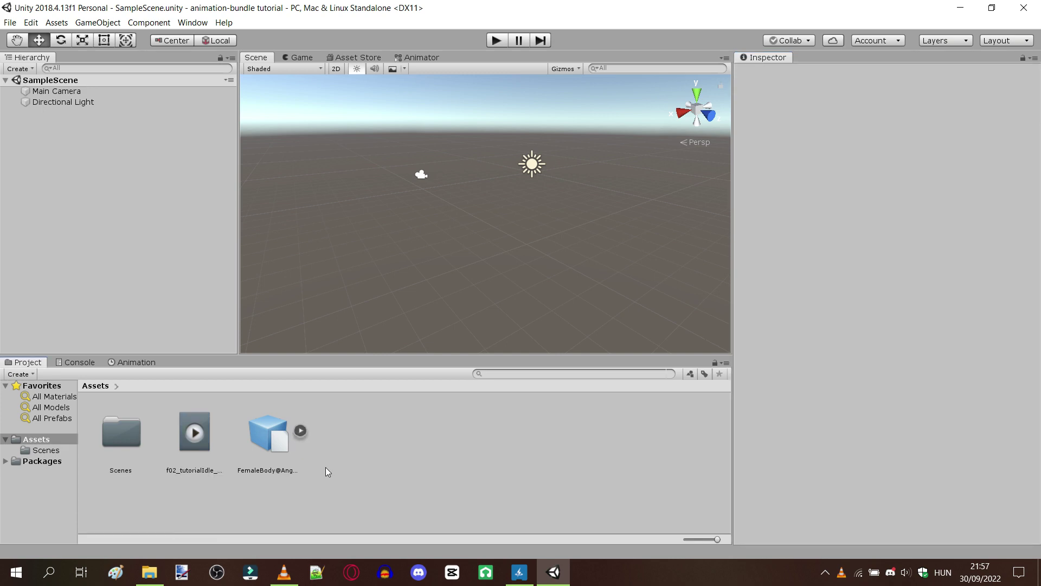
right_click(359, 438)
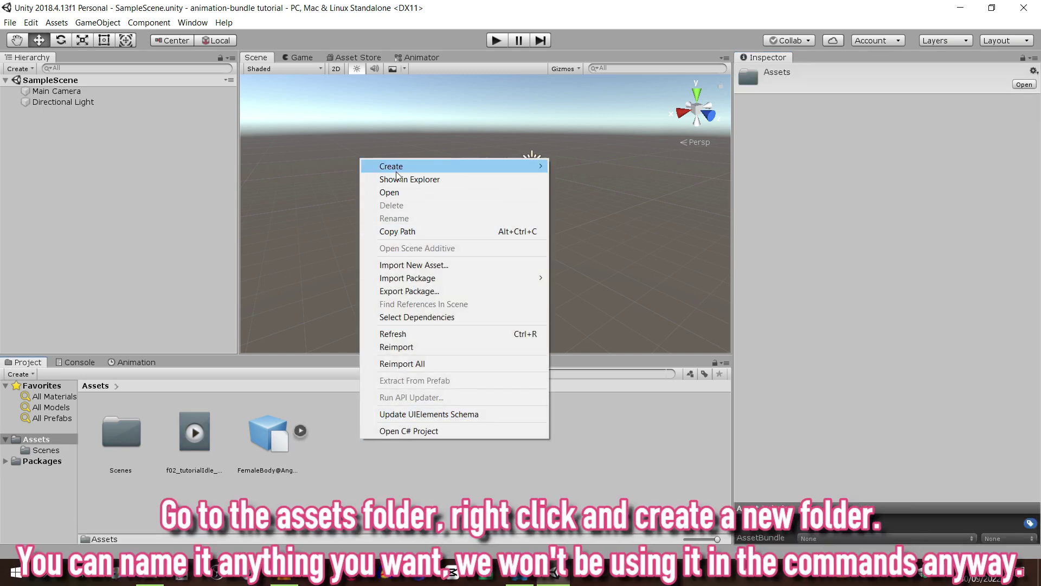
mouse_move(497, 163)
click(577, 146)
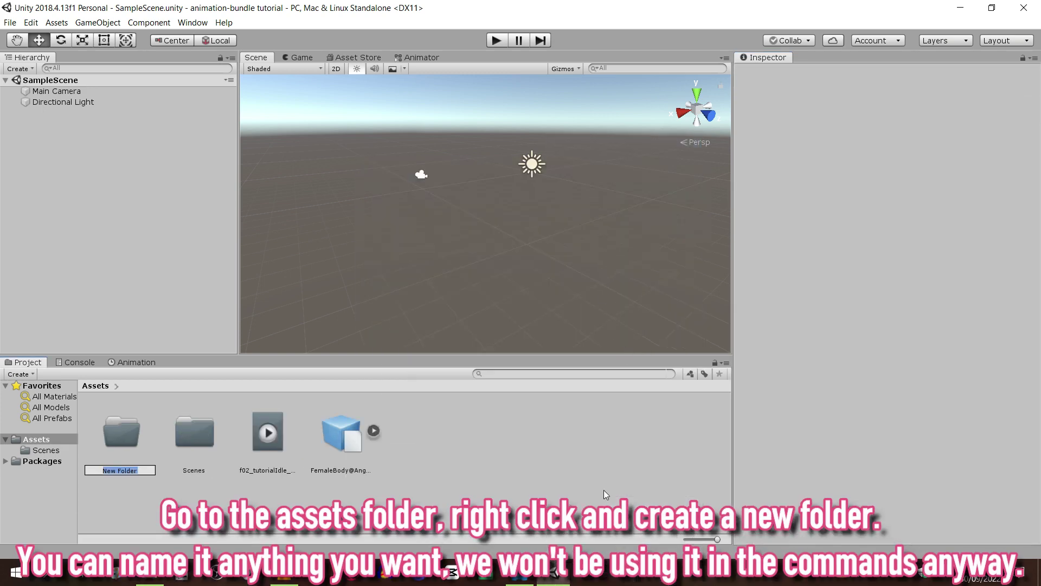
text(TutorialAnimation)
key(Return)
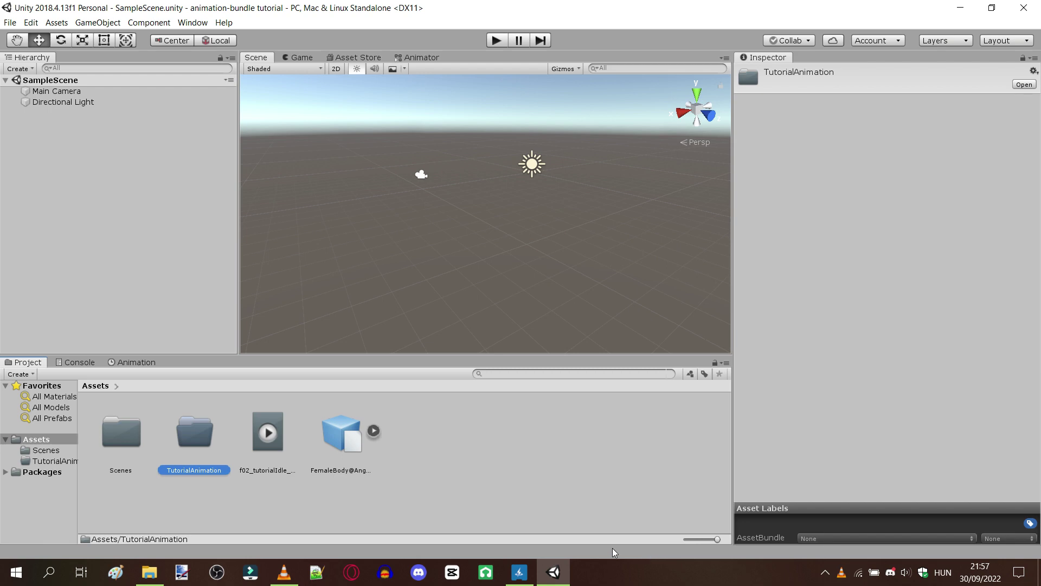
drag(281, 443, 204, 441)
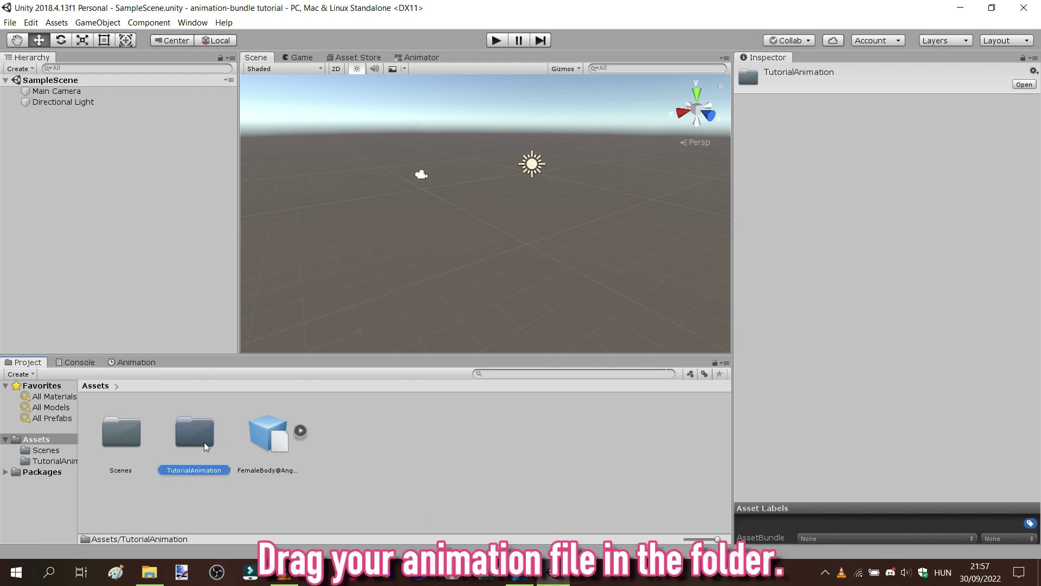
click(202, 505)
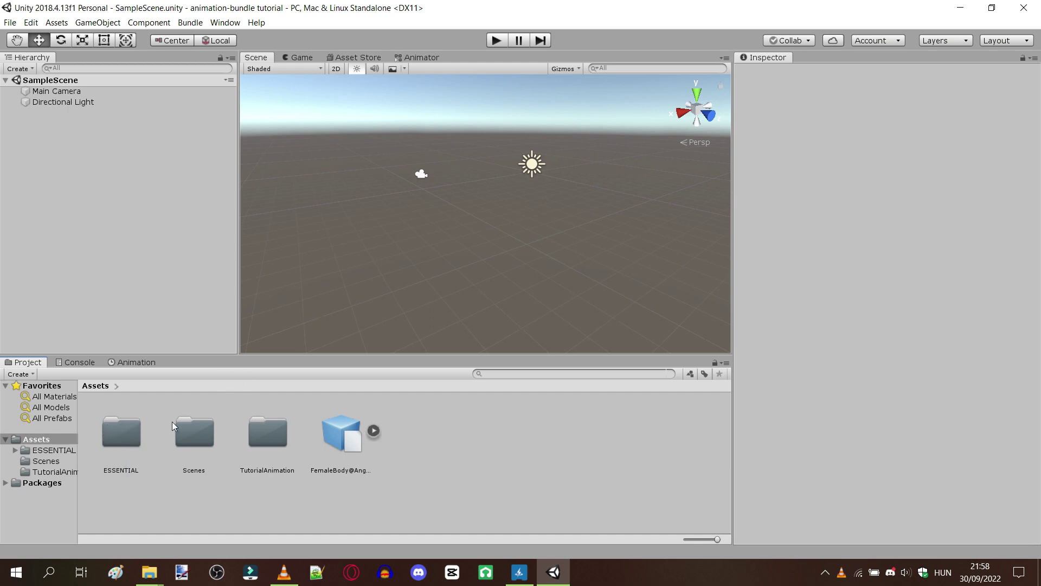
Assign the TutorialAnimation folder to a new asset bundle named tutorialanimation with the variant unity3d.
click(274, 453)
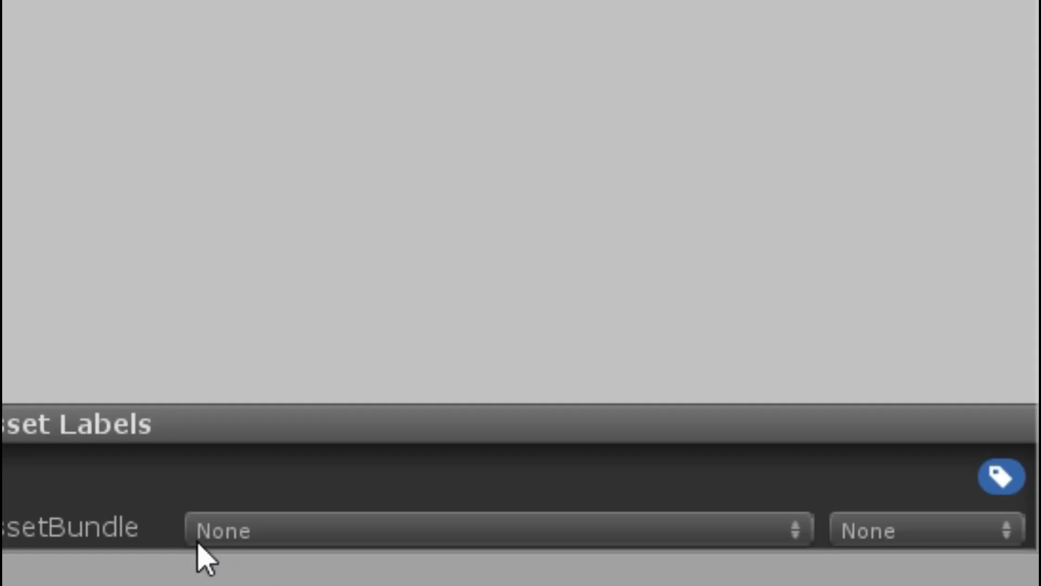
click(803, 538)
click(210, 473)
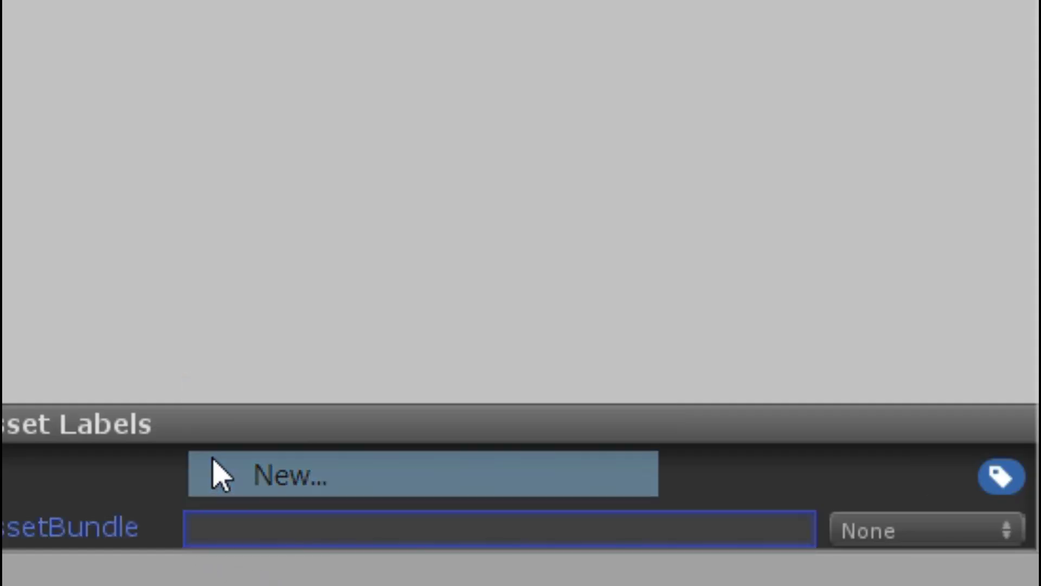
text(tutorialanimation)
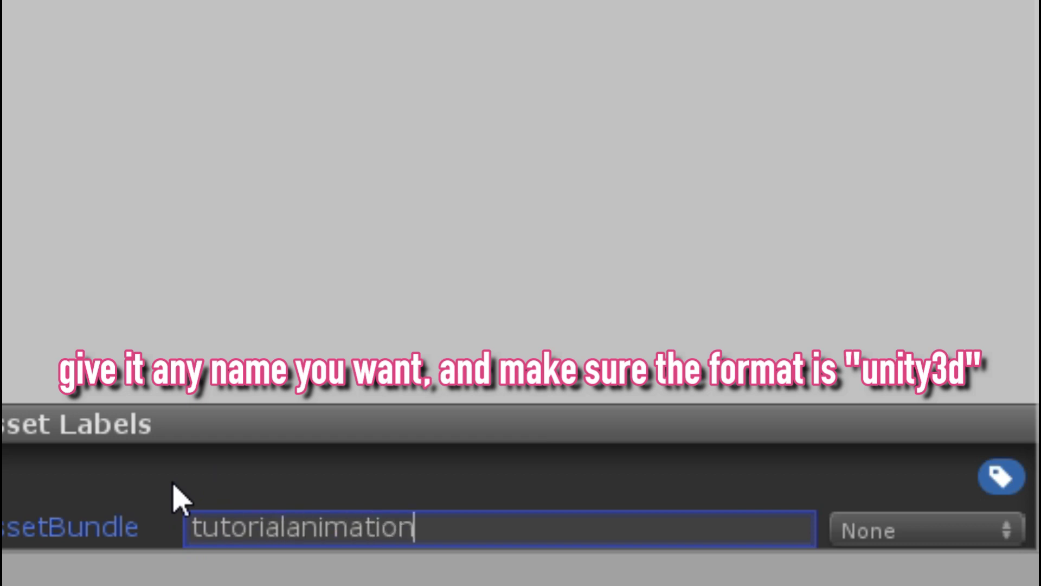
key(Left)
key(Return)
click(841, 537)
click(841, 534)
text(unity3d)
key(Return)
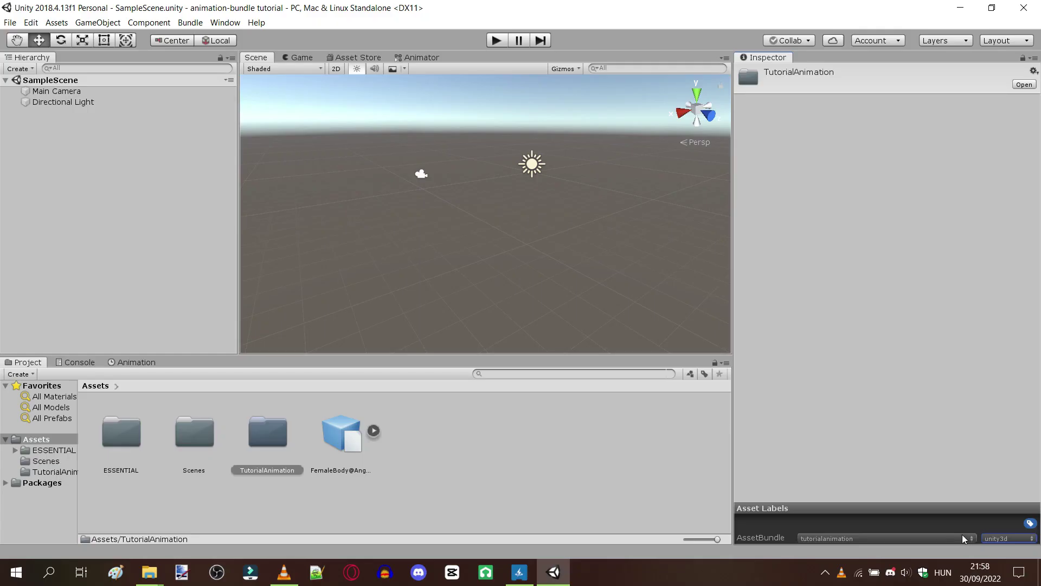
Build the AssetBundles and show the resulting tutorialanimation.unity3d file in Explorer.
click(191, 23)
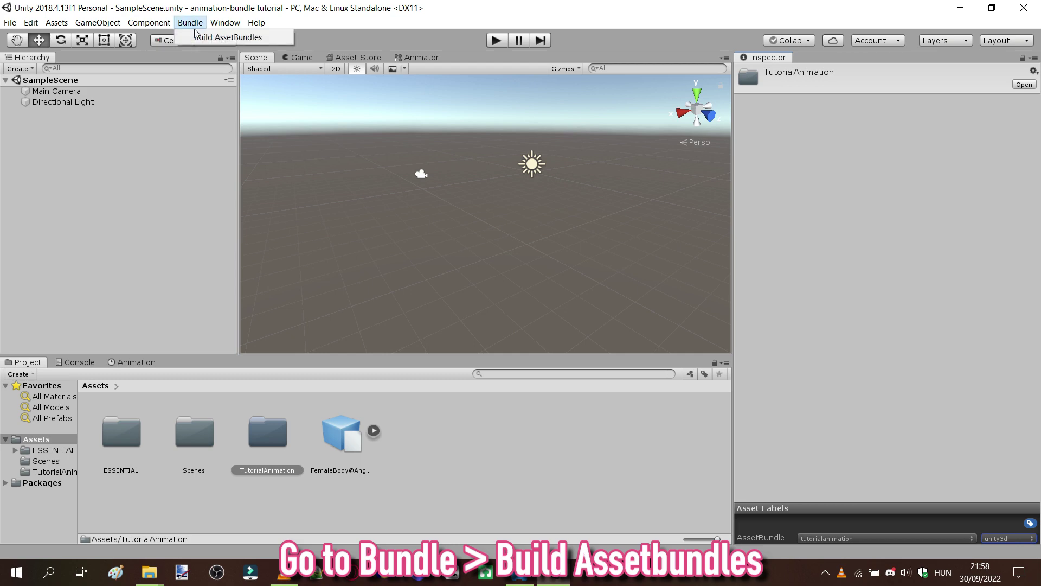
click(214, 38)
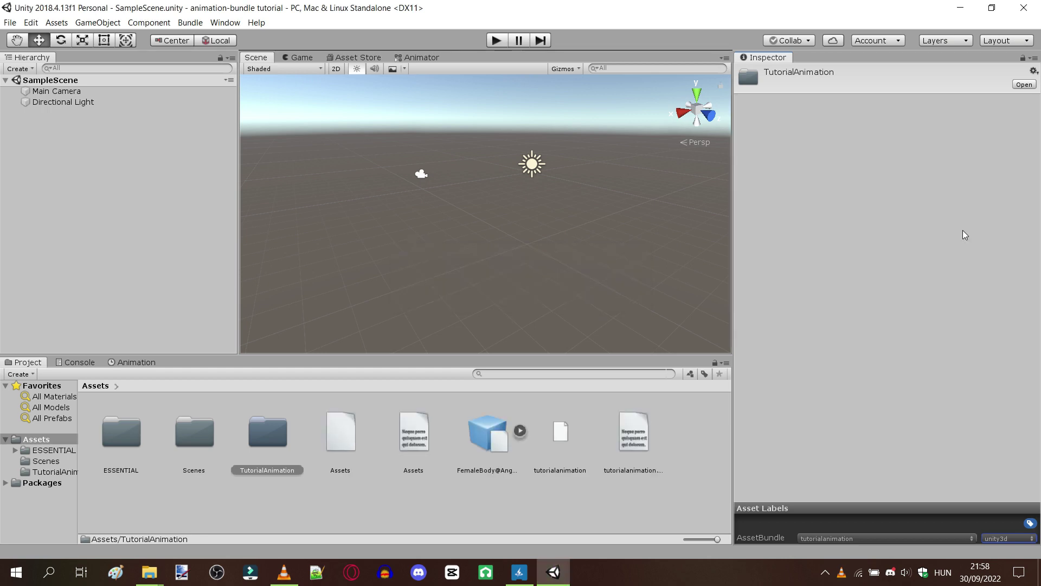
click(562, 438)
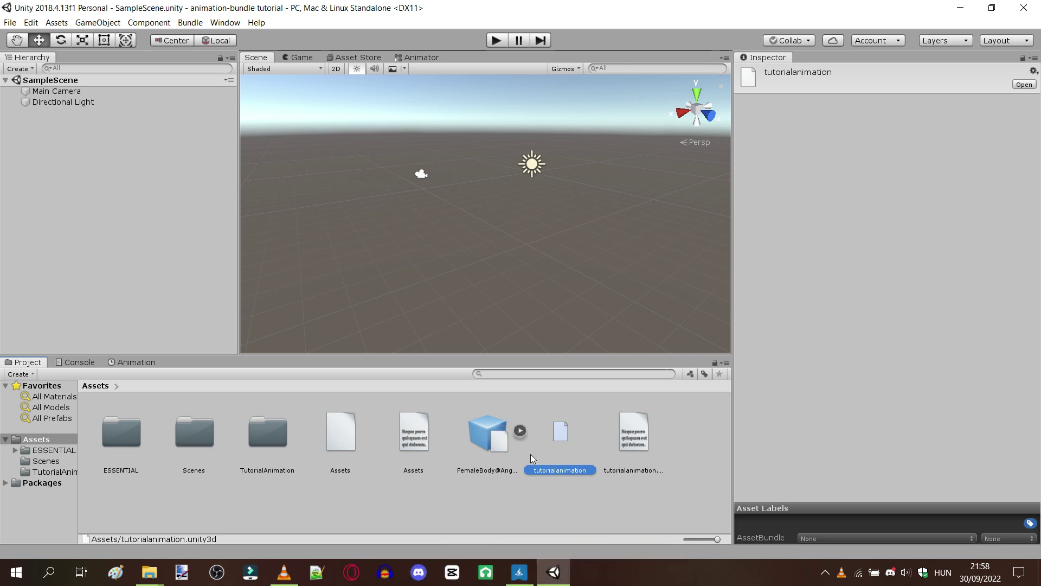
right_click(560, 441)
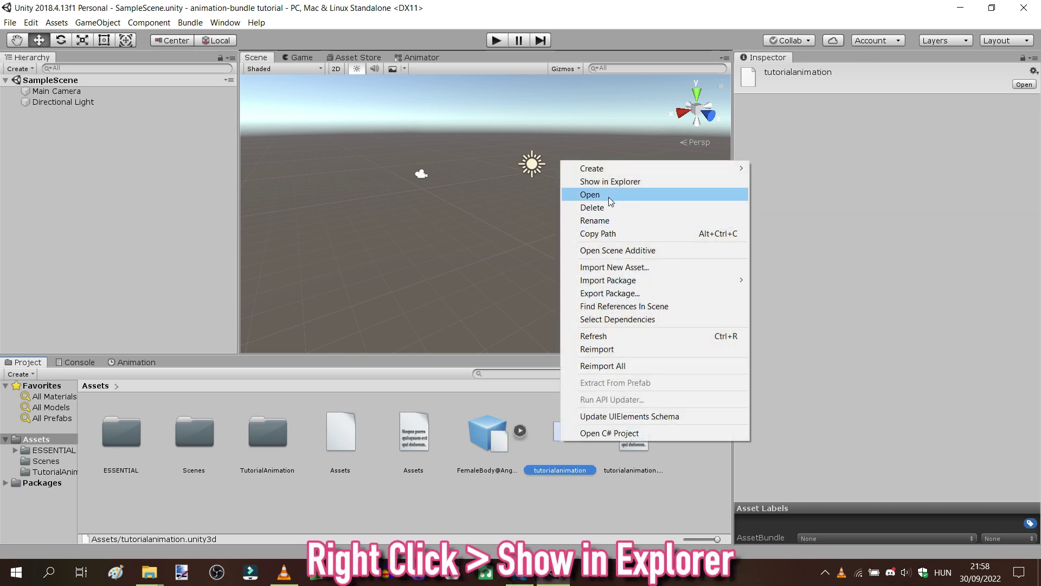
click(605, 183)
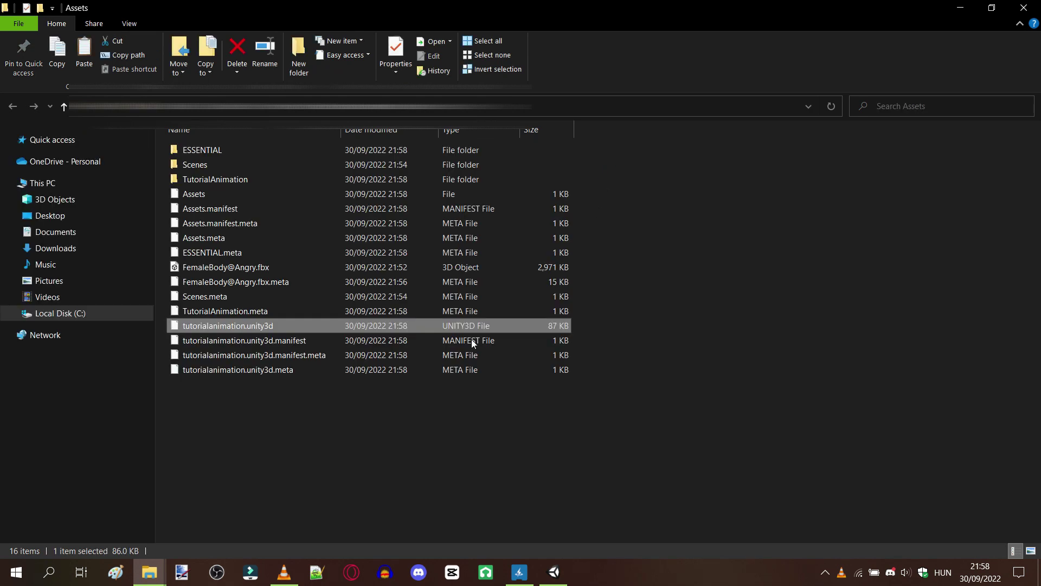
Copy tutorialanimation.unity3d into the game's YandereSimulator_Data > StreamingAssets > PoseMod folder.
ctrl+scroll(304, 464, up, 4)
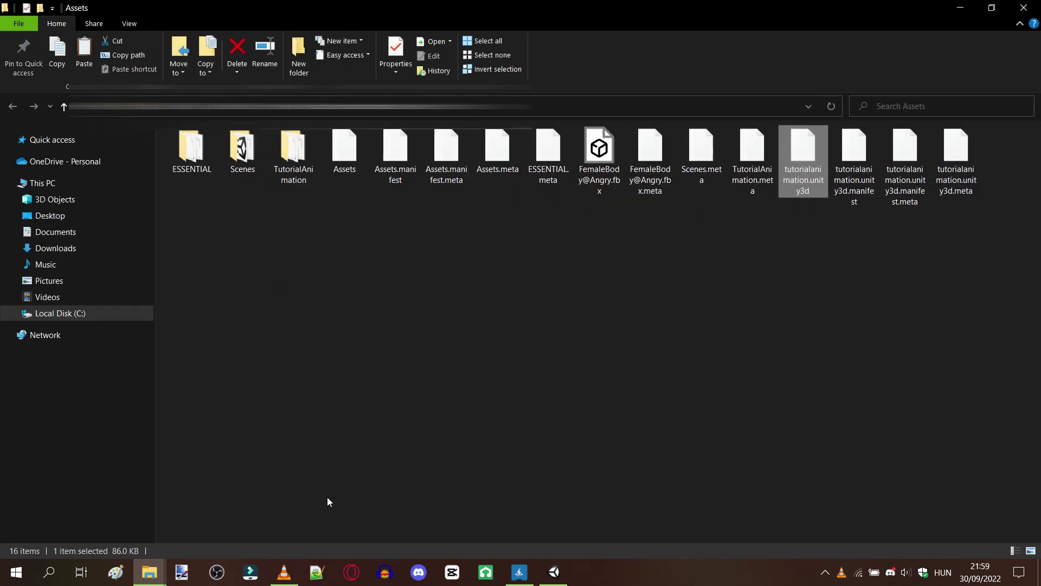
ctrl+scroll(610, 458, up, 2)
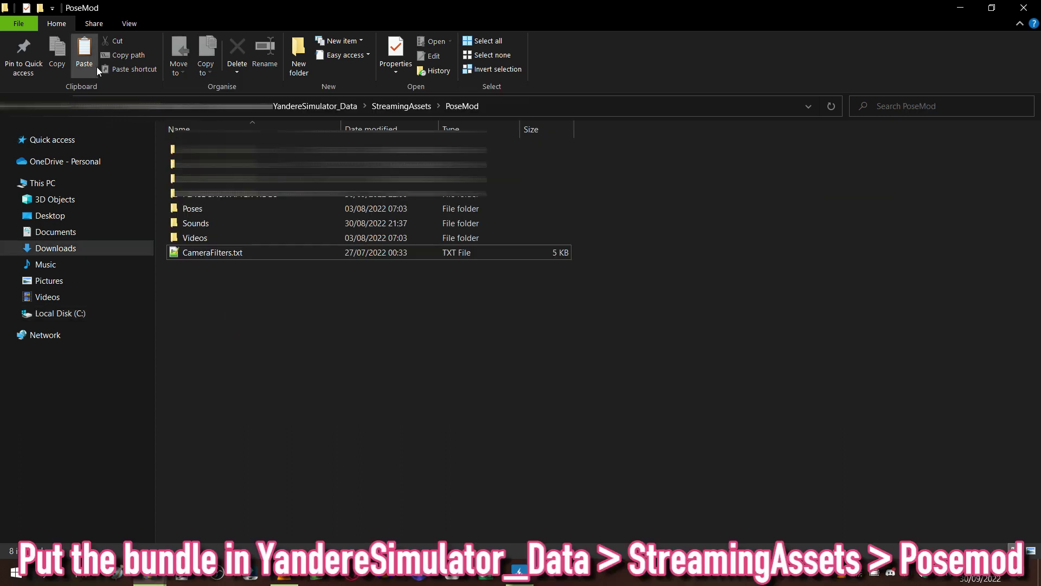
click(90, 62)
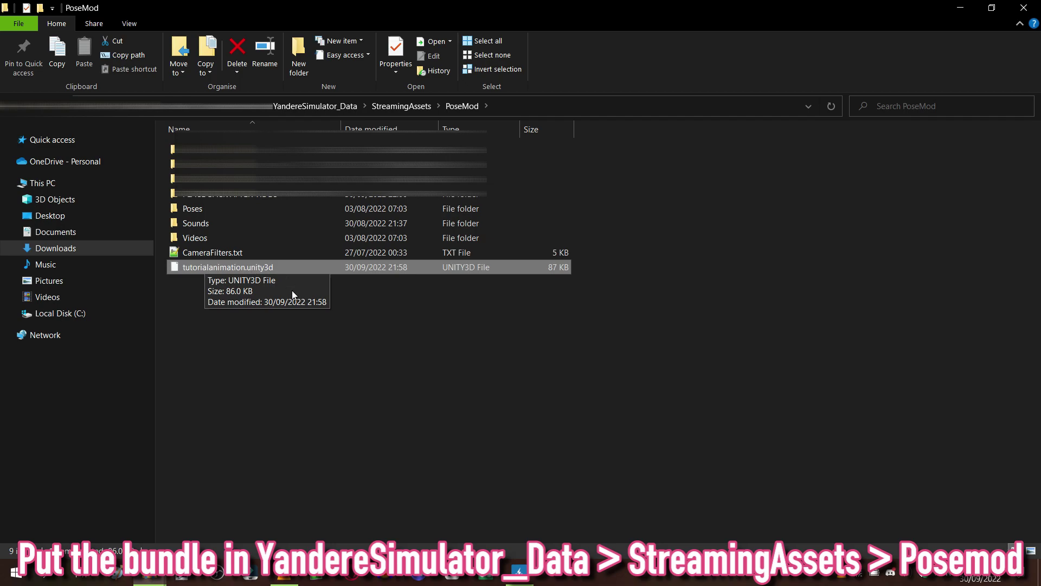
click(299, 321)
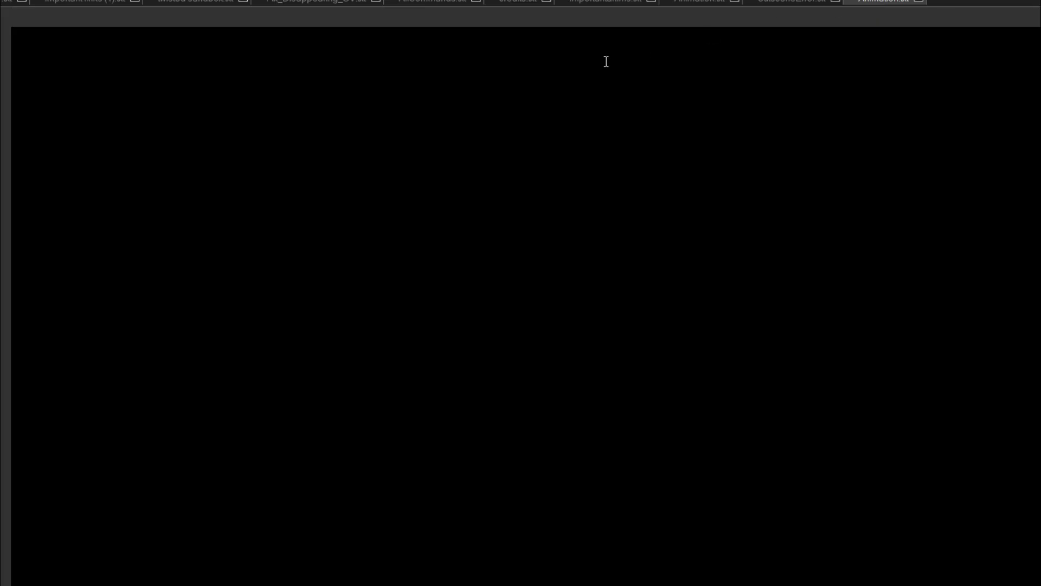
In the empty cutscene text file, write RefStudentNames2: as the first line and begin the second line with charactera.
text(Ref)
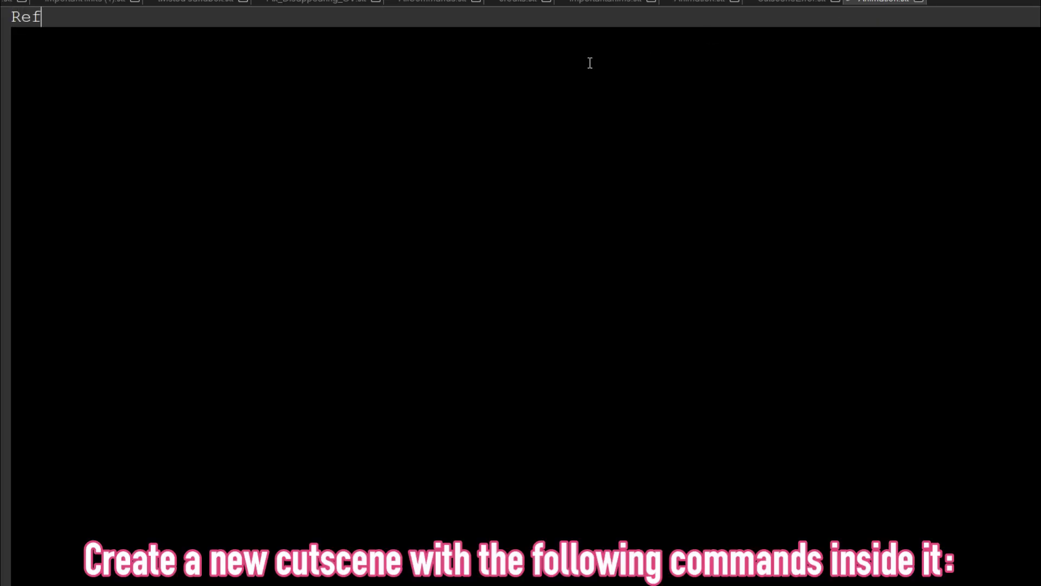
text(StudentNames2:)
key(Return)
text(charactera)
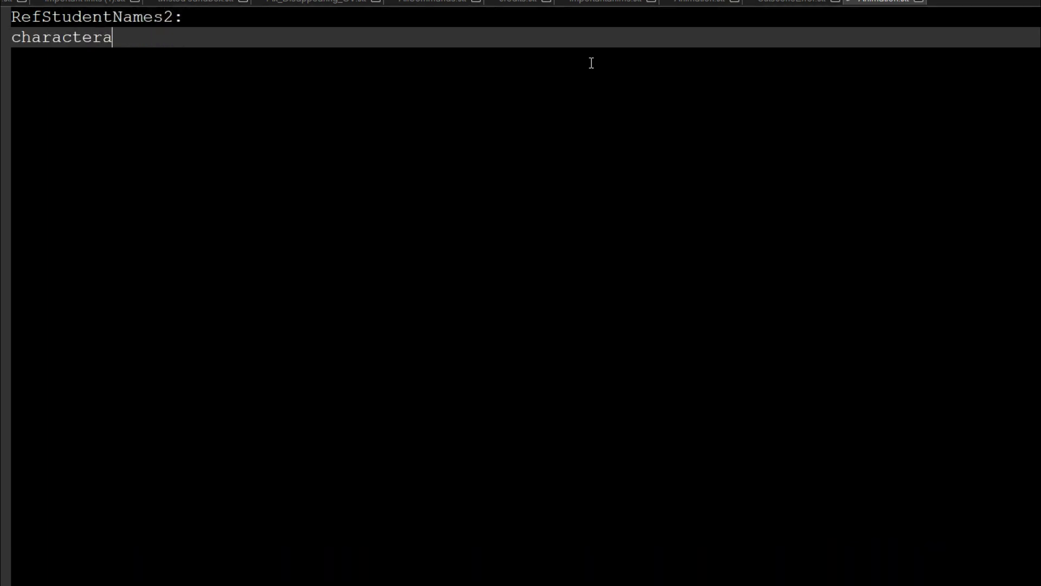
text(ddanimations:Student_5:tutorialanim)
key(BackSpace)
key(BackSpace)
key(BackSpace)
key(BackSpace)
key(BackSpace)
key(BackSpace)
key(BackSpace)
key(BackSpace)
key(BackSpace)
key(BackSpace)
key(BackSpace)
key(BackSpace)
key(BackSpace)
key(BackSpace)
key(BackSpace)
key(BackSpace)
key(BackSpace)
key(BackSpace)
key(BackSpace)
key(BackSpace)
Complete the second line of the cutscene as characteraddanimations:tutorialanimation.unity3d:Student_5.
text(teraddanimati)
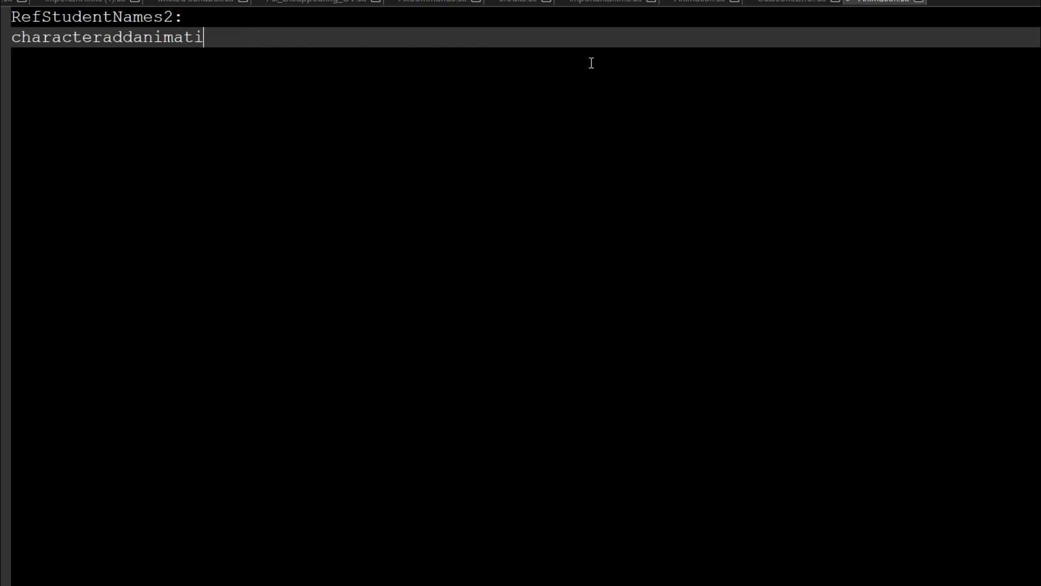
text(ons:tutorialanimation.un)
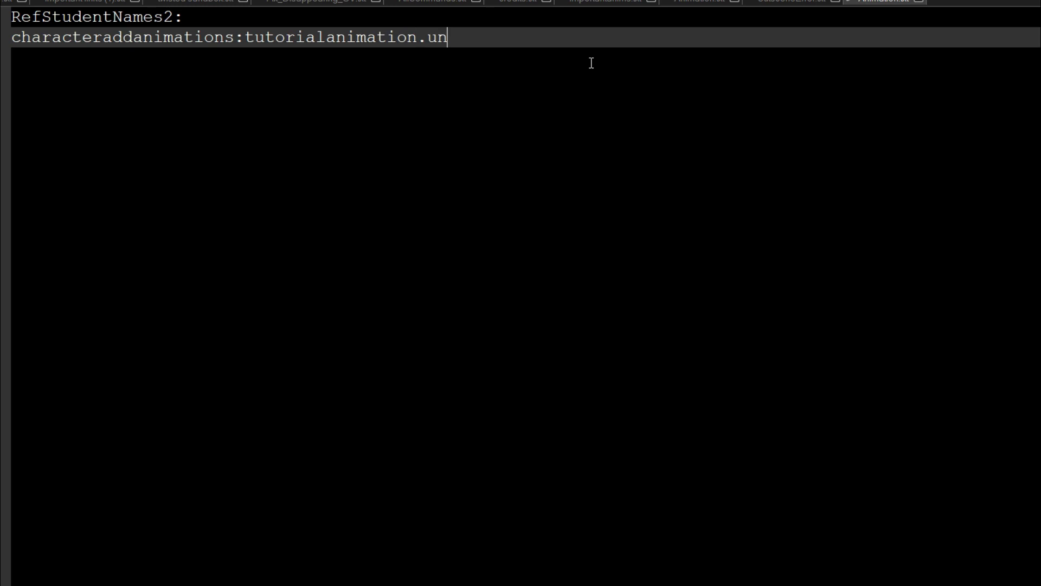
text(ity3d:Student_5)
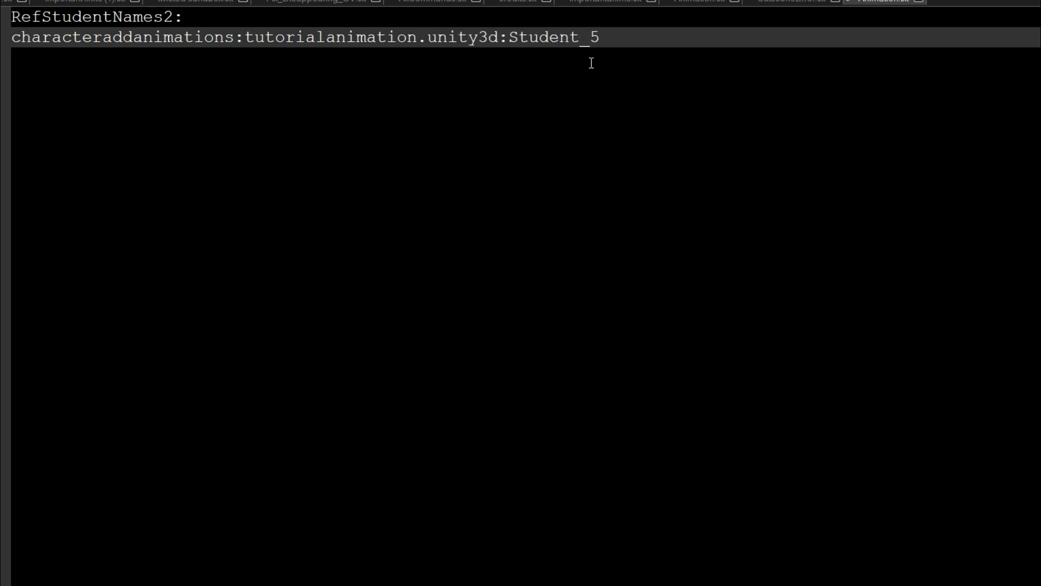
Add the cutscene lines CharacterSetIdleAnim:Student_5:f02_tutorialIdle_00, AddAnimationsFrom:Student_5:YandereChan and YanSetIdleAnim:f02_tutorialIdle_00.
key(Return)
text(CharacterSetIdleAnim:Student_5:f02_tutorialIdle_00)
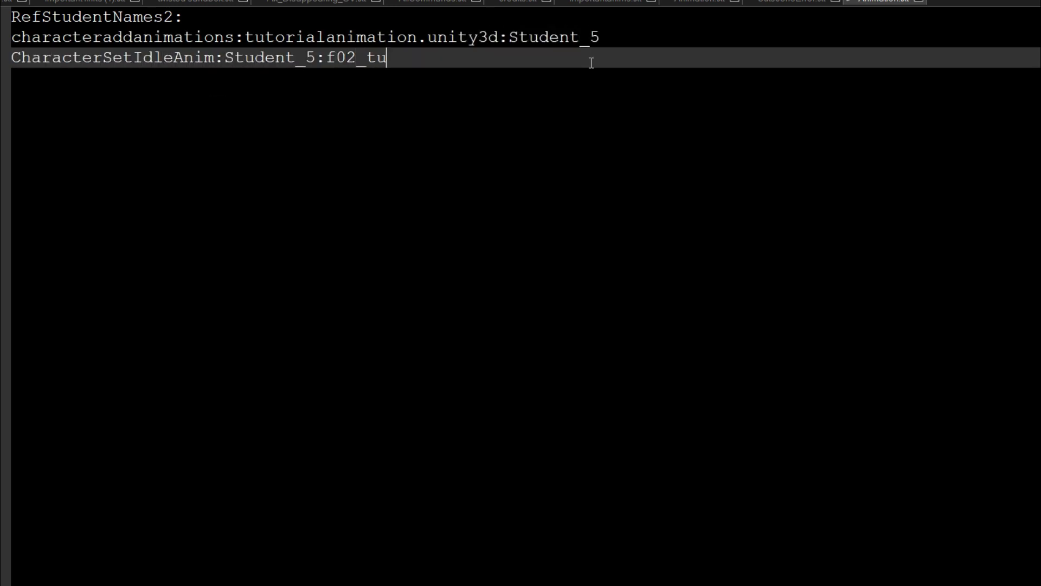
key(Return)
text(AddAnimationsFrom:Student_5:YandereChan)
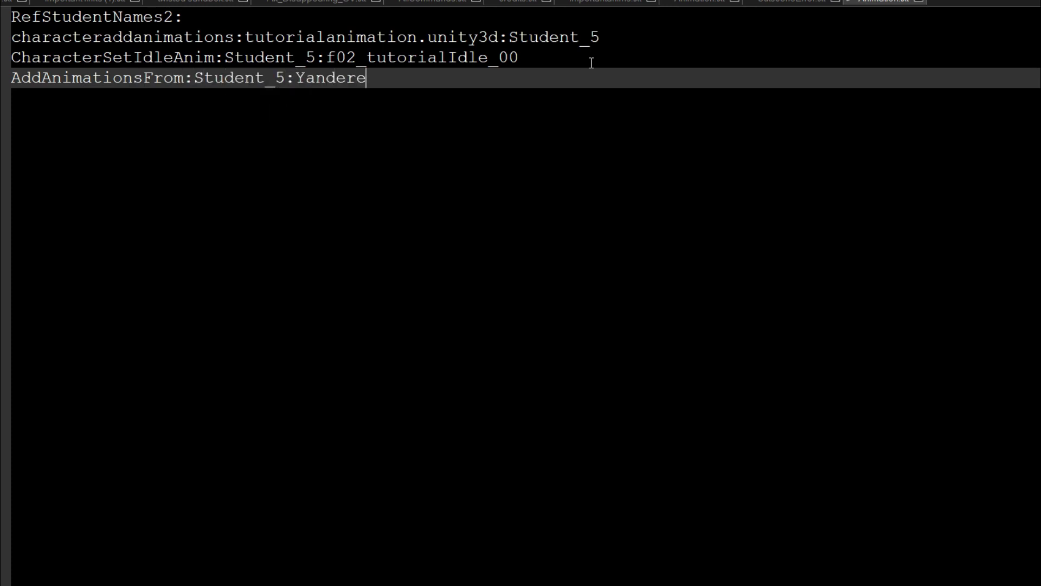
key(Return)
text(YanSetIdleAnim:f02_tutorialIdle_00)
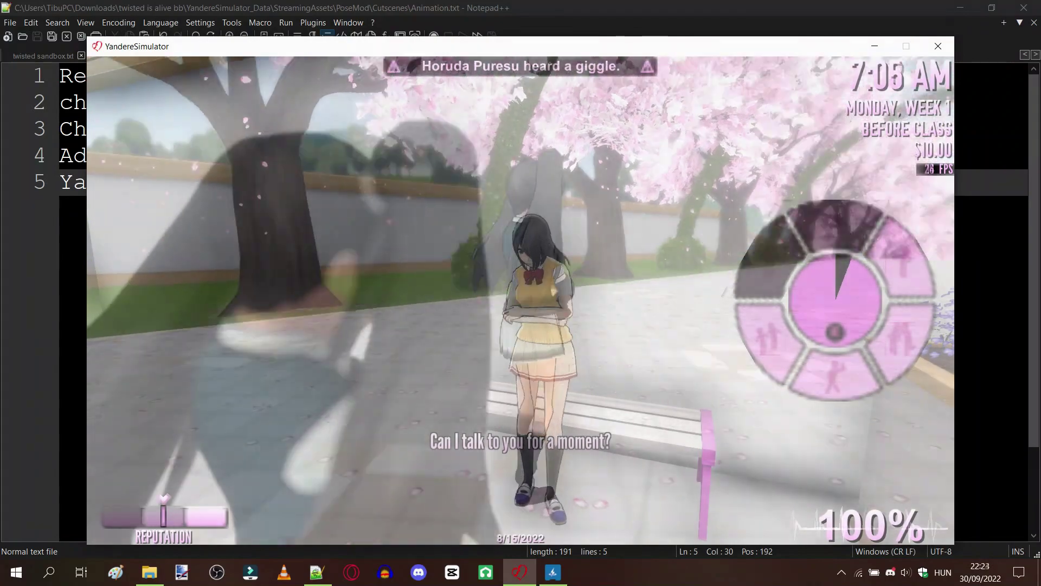
Switch to YandereSimulator and interact with the student standing by the bench to check the idle animation.
key(e)
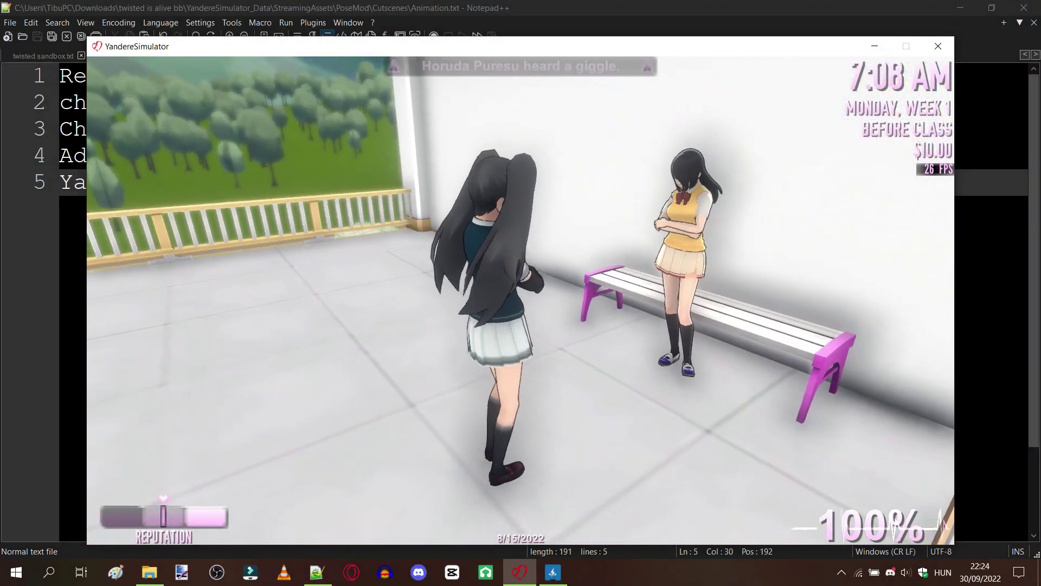